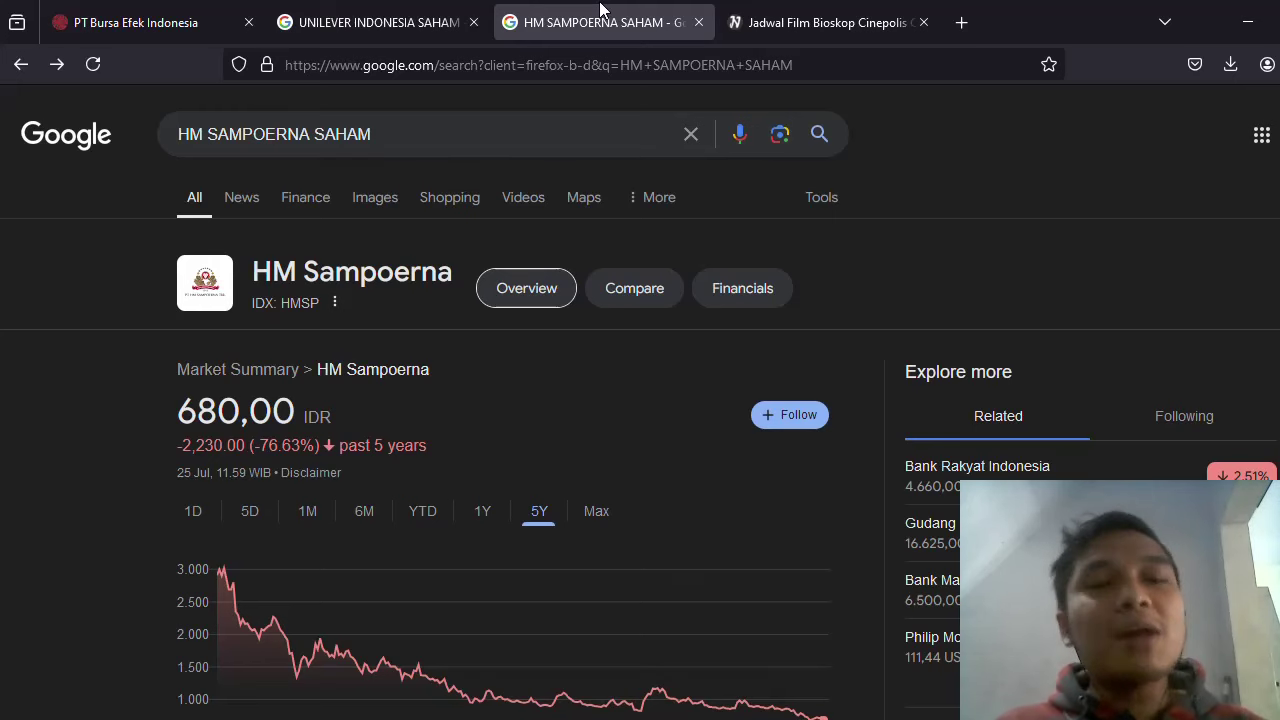
- Switch to the Hitung-hitungan Saham workbook in Excel and look through the Unilever and Sampoerna report images down the sheet
key("alt+Tab")
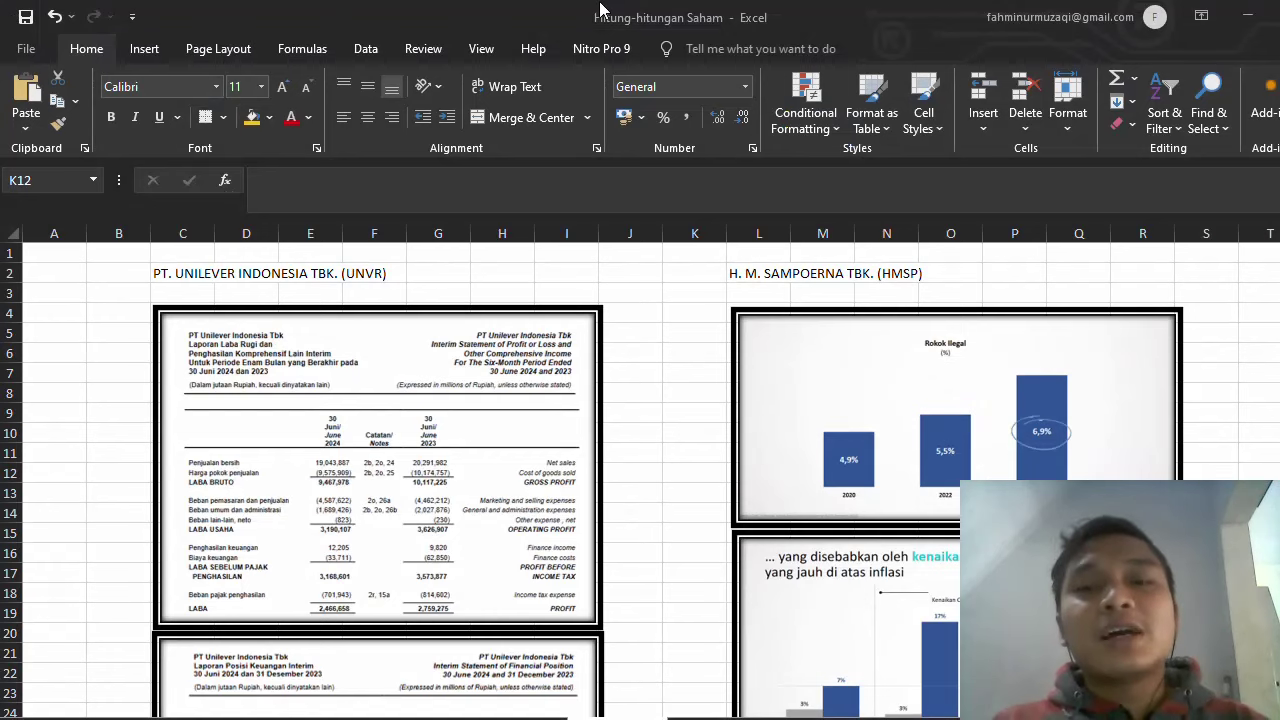
key("Down")
key("Down")
key("Down")
key("Down")
key("Down")
key("Down")
key("Down")
key("Down")
key("Down")
key("Down")
key("Down")
key("Down")
key("Down")
key("Down")
key("Down")
key("Down")
key("Down")
key("Down")
key("Down")
key("Down")
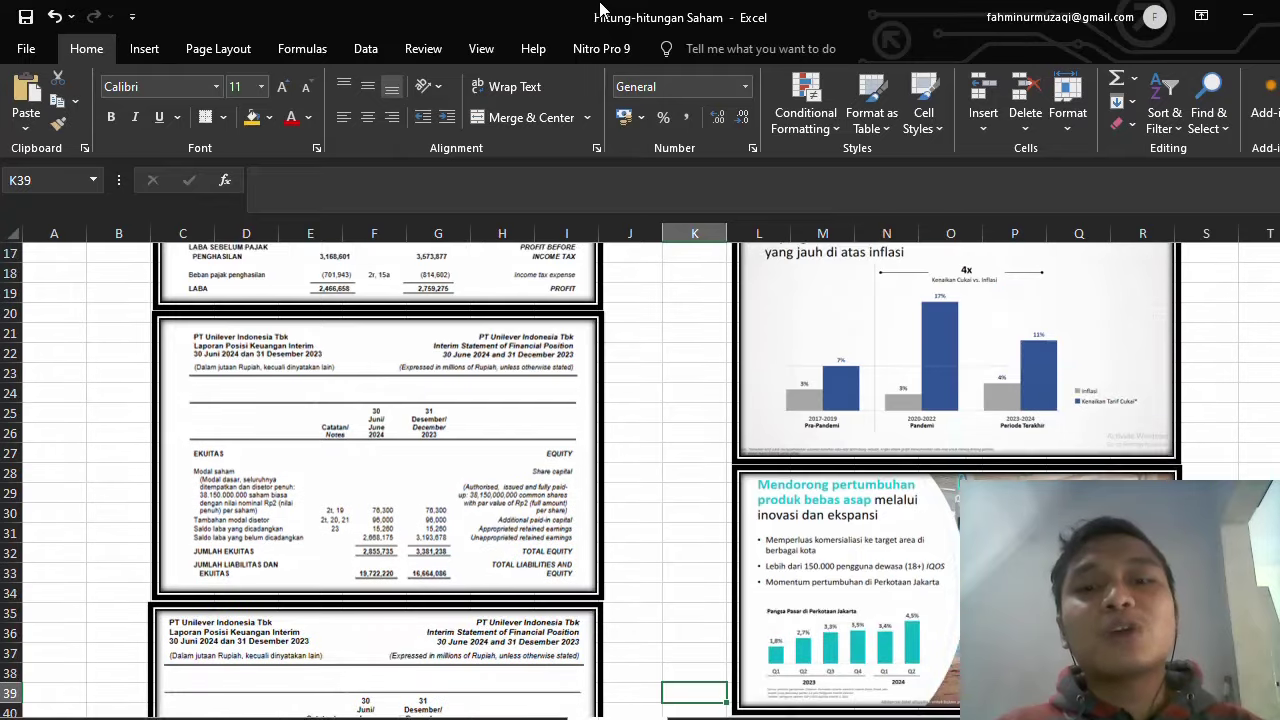
key("Down")
key("Down")
key("Down")
key("Down")
key("Down")
key("Down")
key("Down")
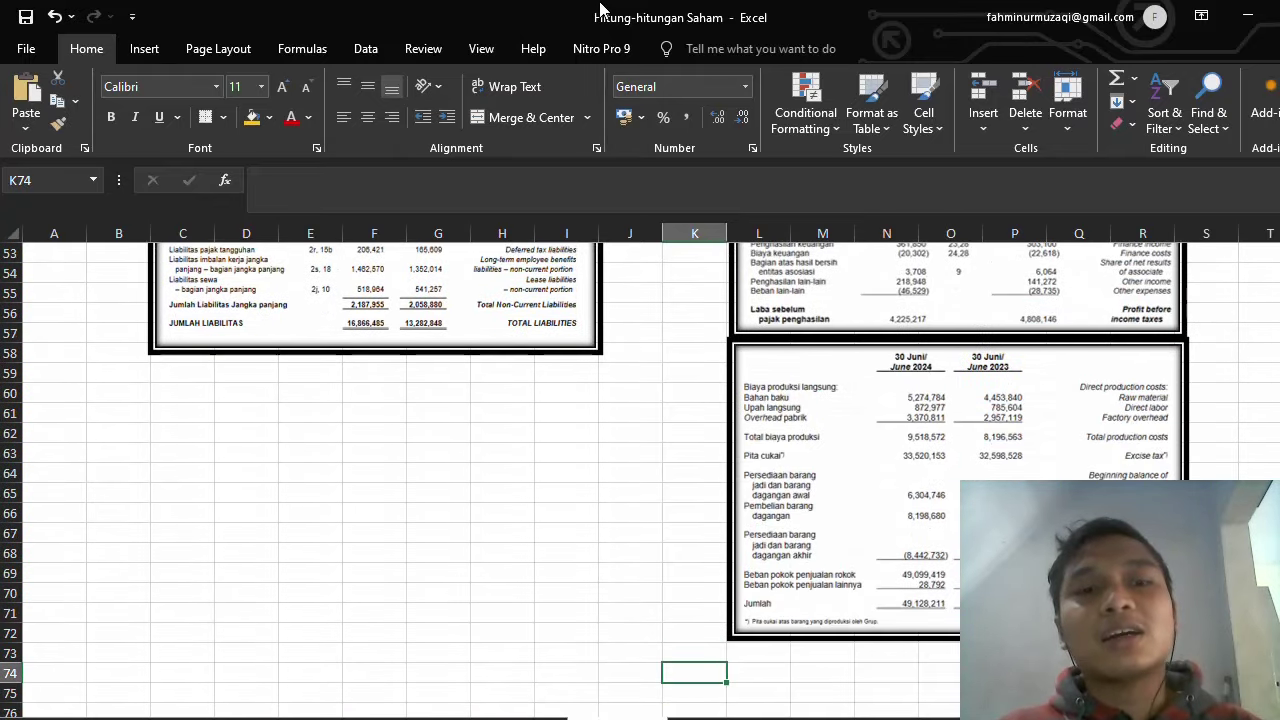
- Enter the first analysis question, "1. PROSPEKNYA BAGUS ATAU ENGGA?", in cell C60 below the Unilever statements
key("Left")
key("Left")
key("Left")
key("Left")
key("Left")
key("Left")
key("Left")
key("Left")
key("Down")
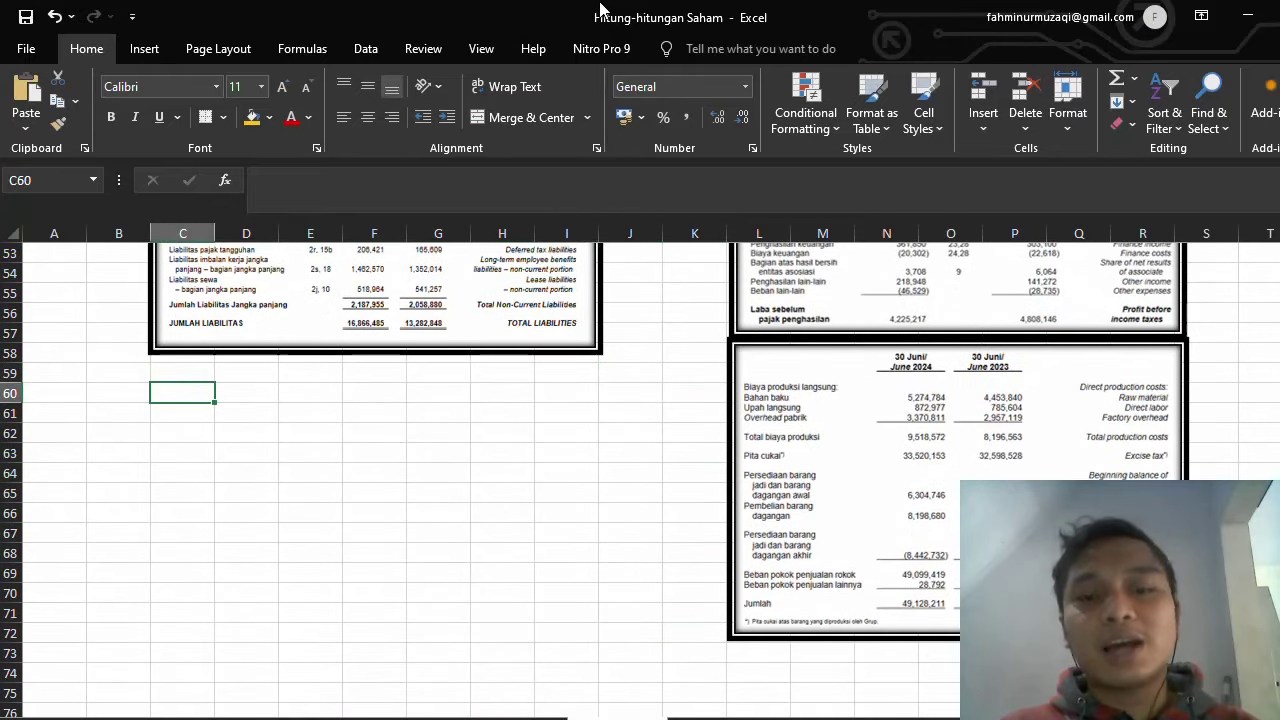
type("1.")
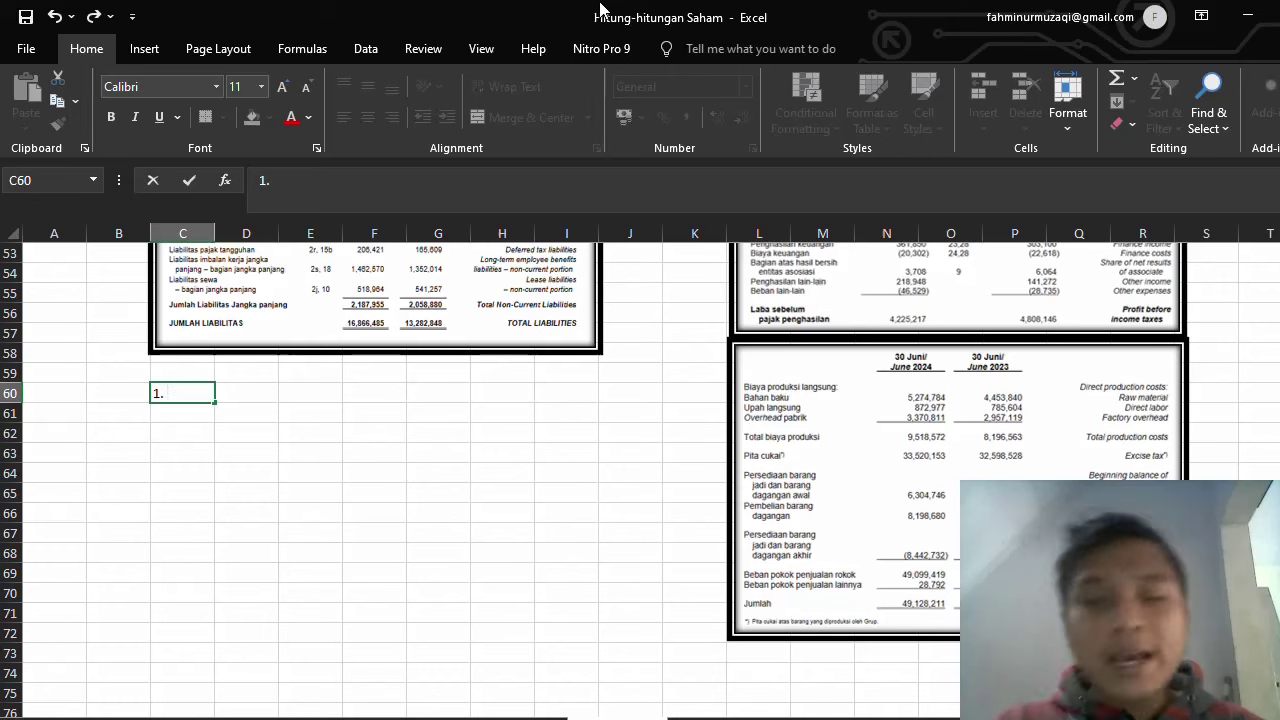
type(" PROSPEKNYA")
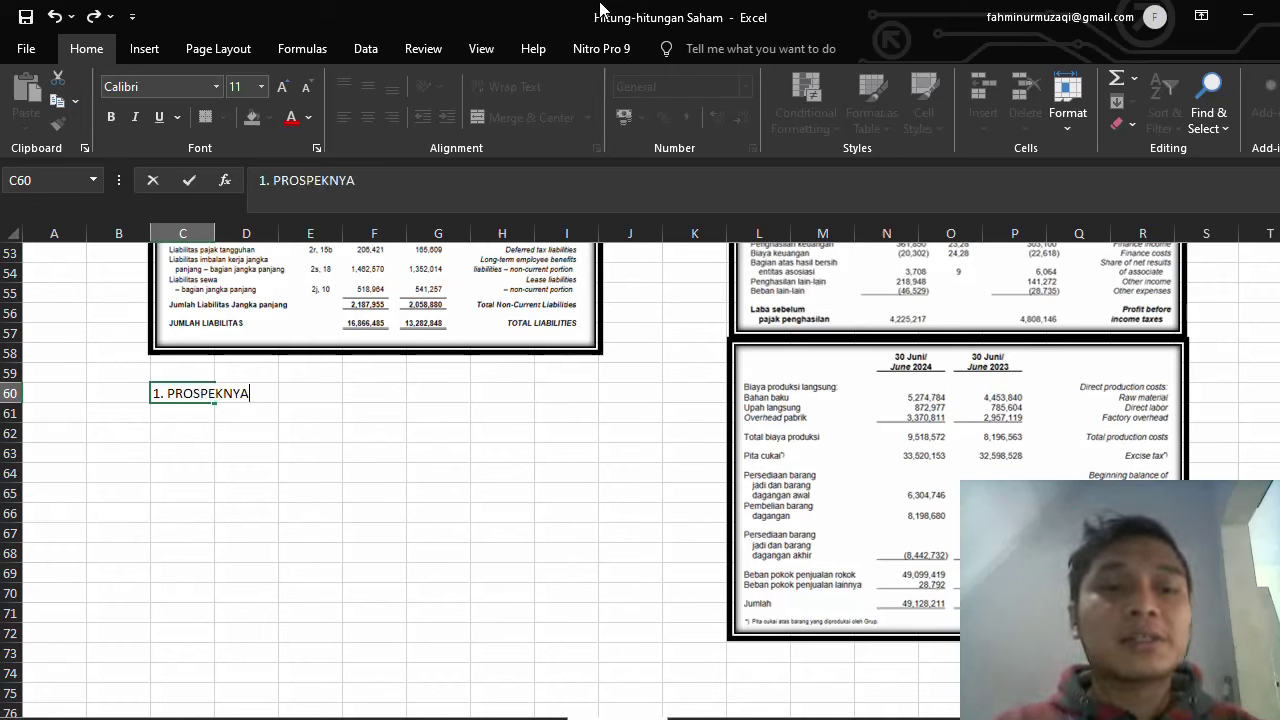
type(" BAGUS ATAU")
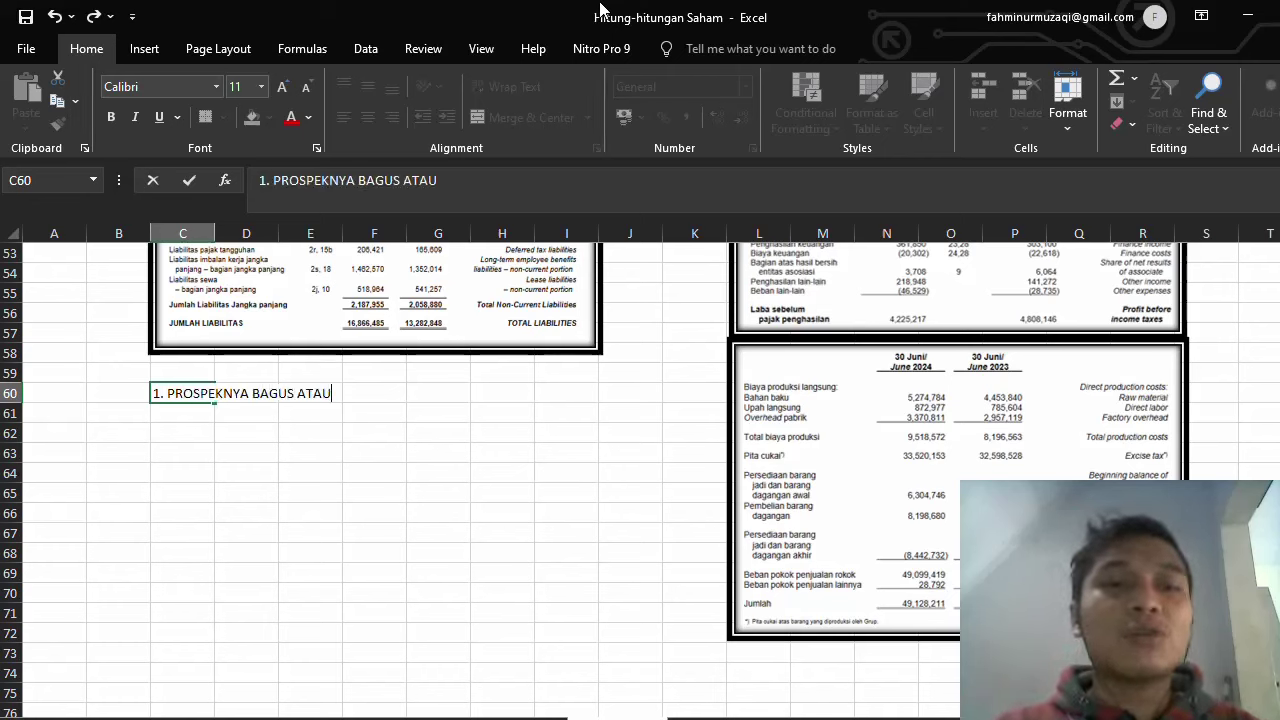
type(" ENGGA?")
key("Return")
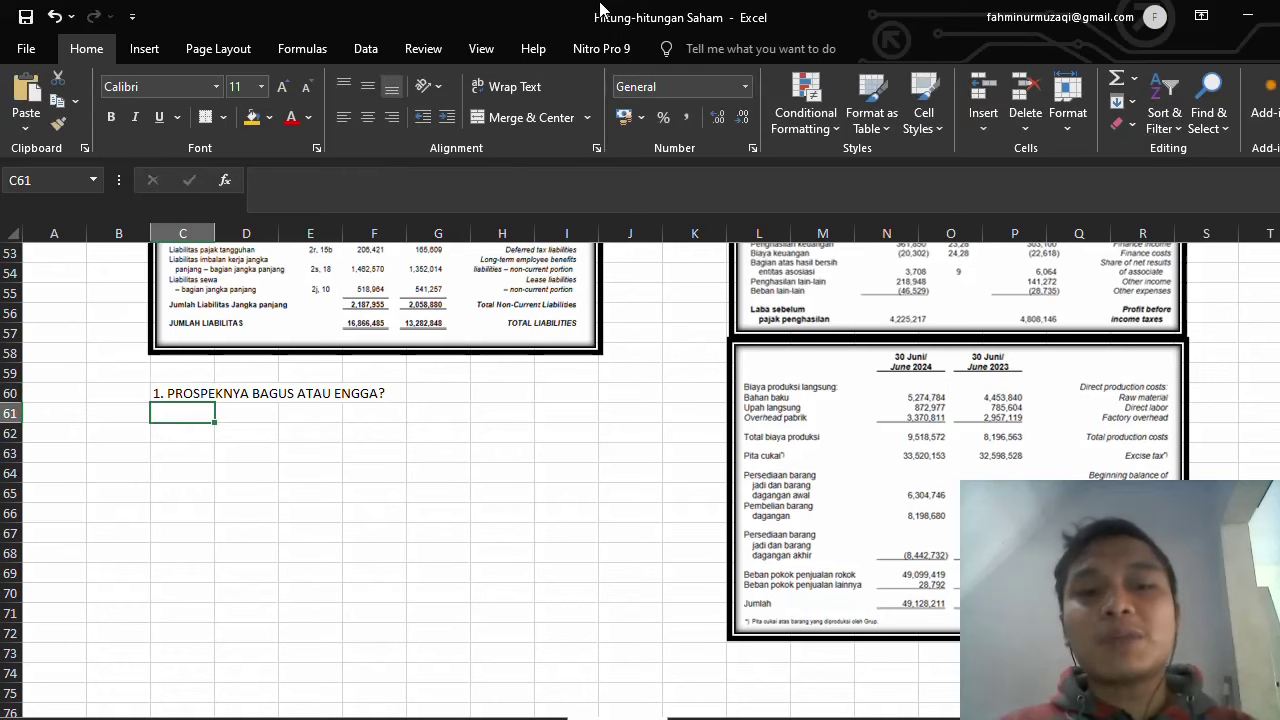
- Enter the second question, "2. FUNDAMENTALNYA BAGUS ATAU ENGGA", in cell C61
type("2. ")
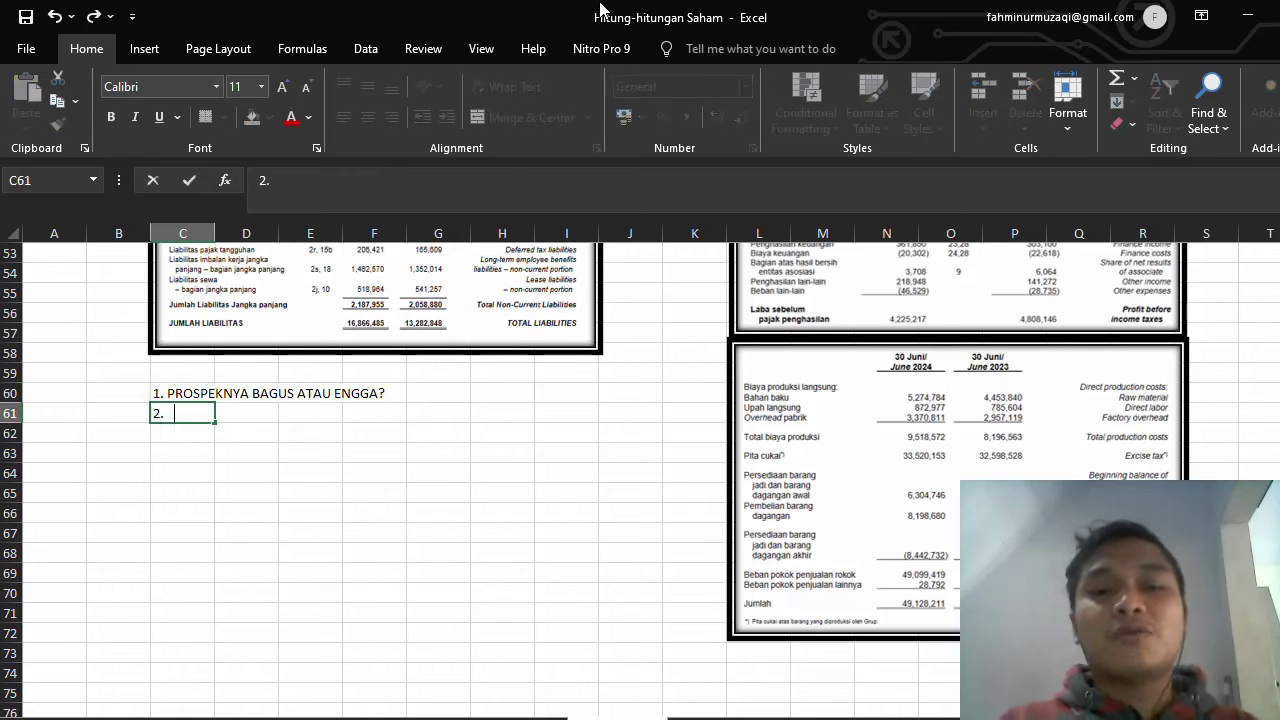
type("FUNDAMENTAL")
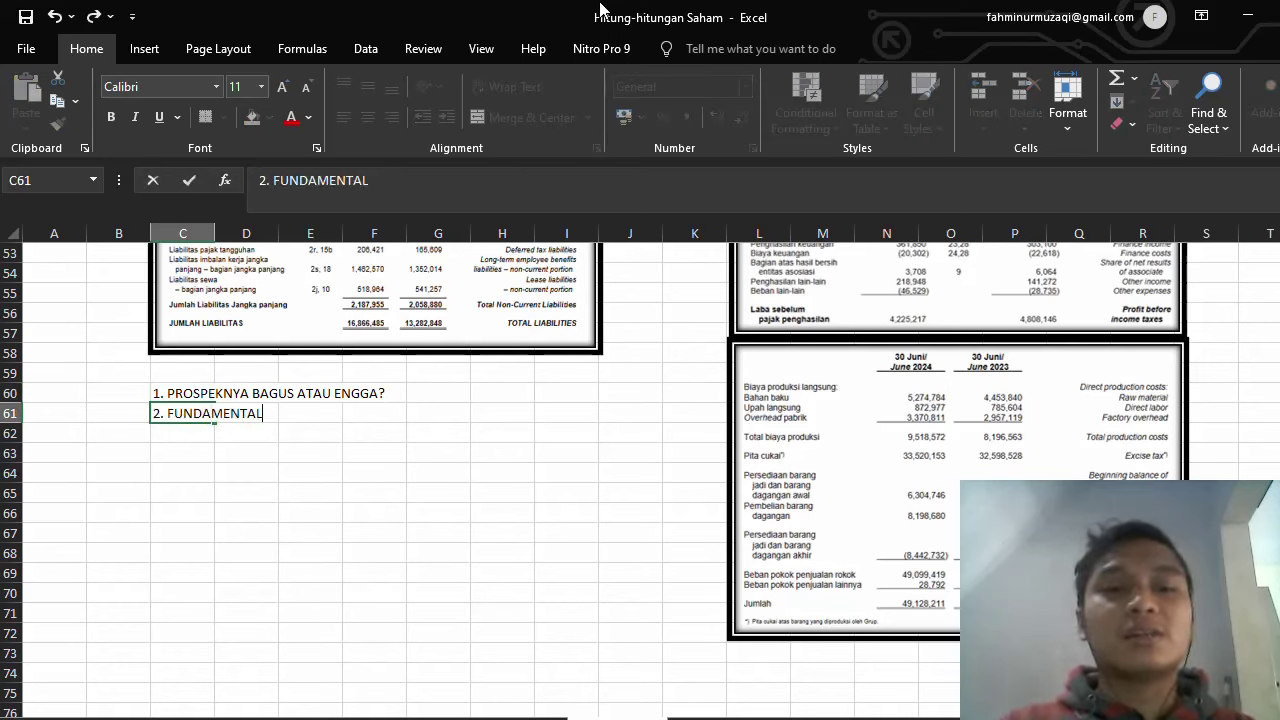
type("NYA BAGUS ATAU ENGGA")
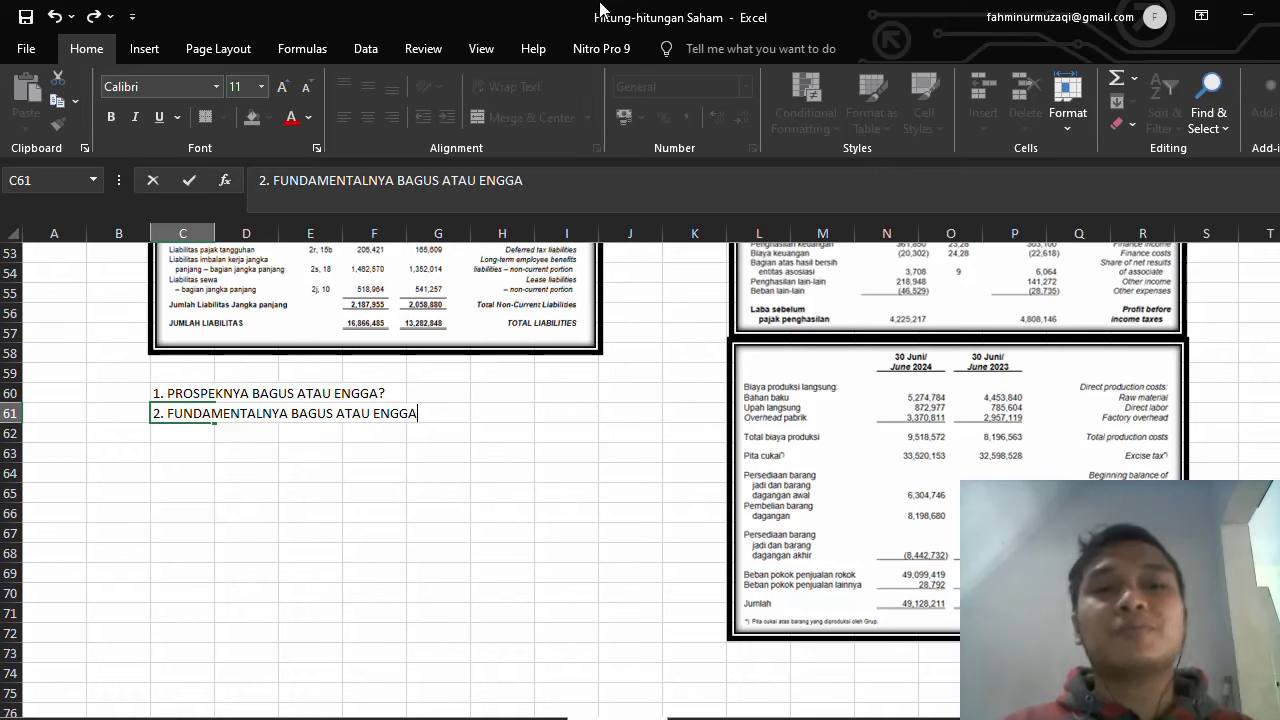
key("Return")
- Enter the third question, "3. VALUASINYA MURAH ATAU ENGGA?", in cell C62
type("3. VAU")
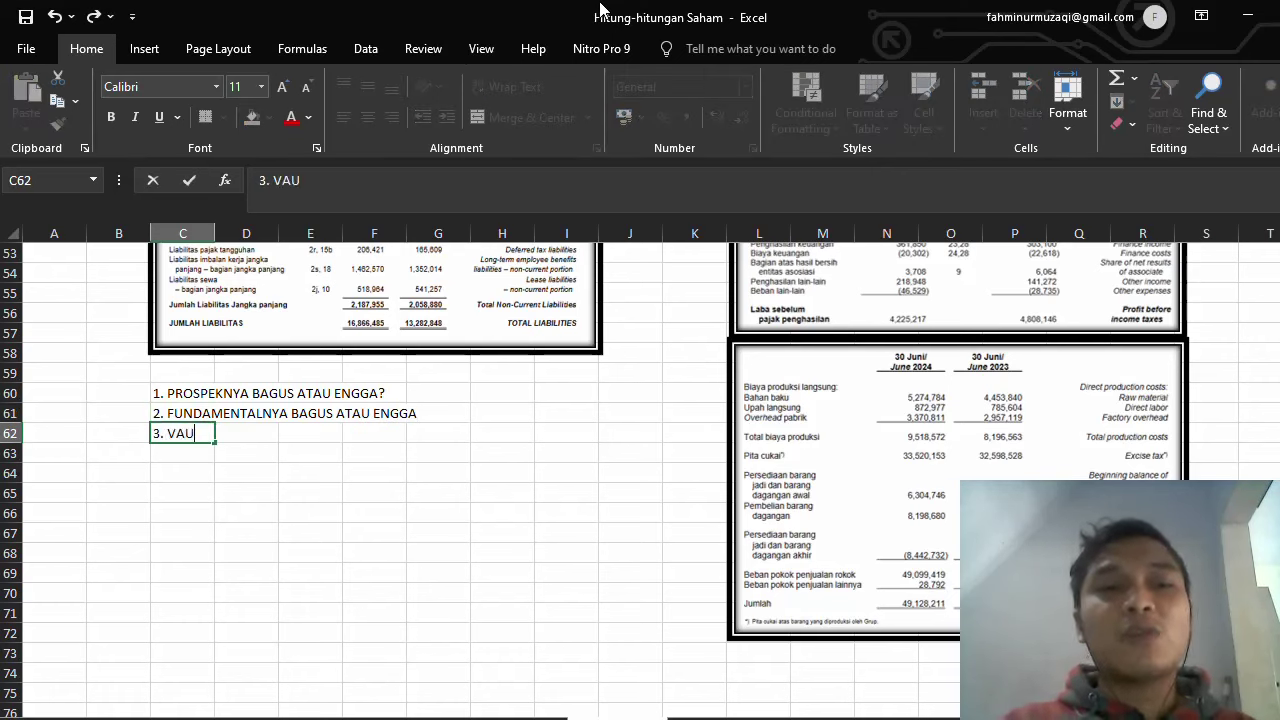
key("BackSpace")
type("L")
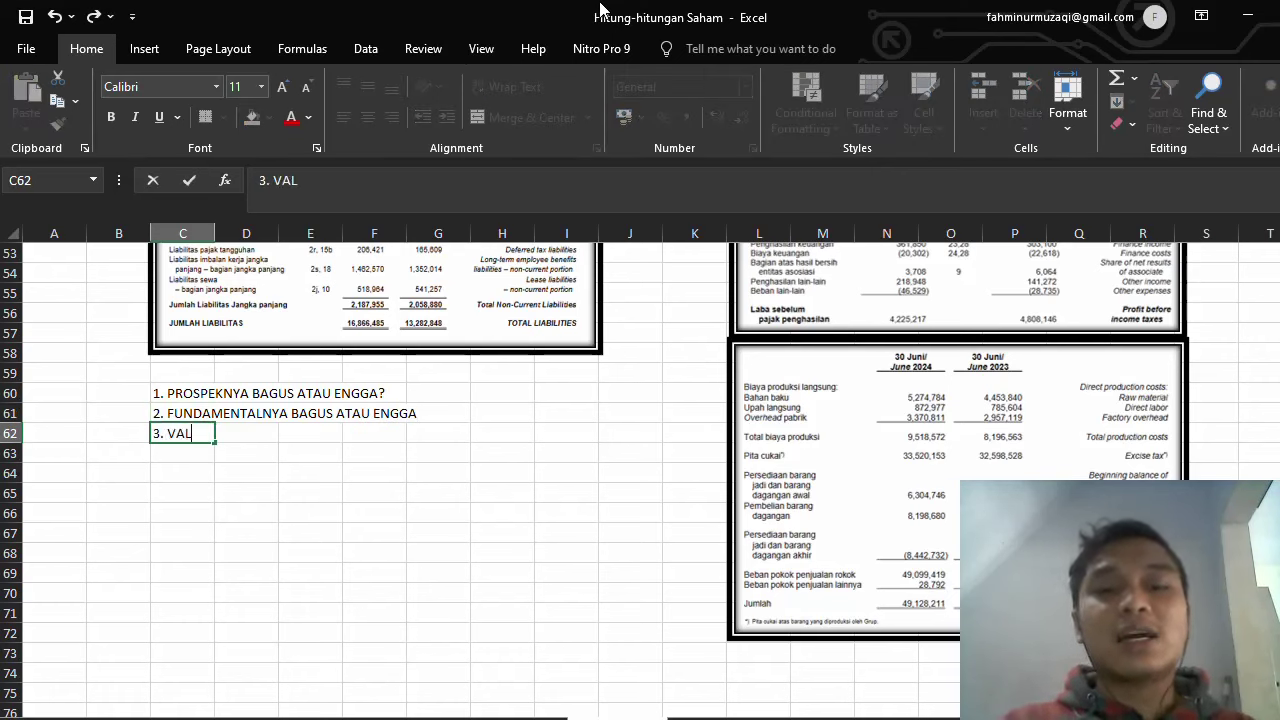
type("UASINYA MURAH ")
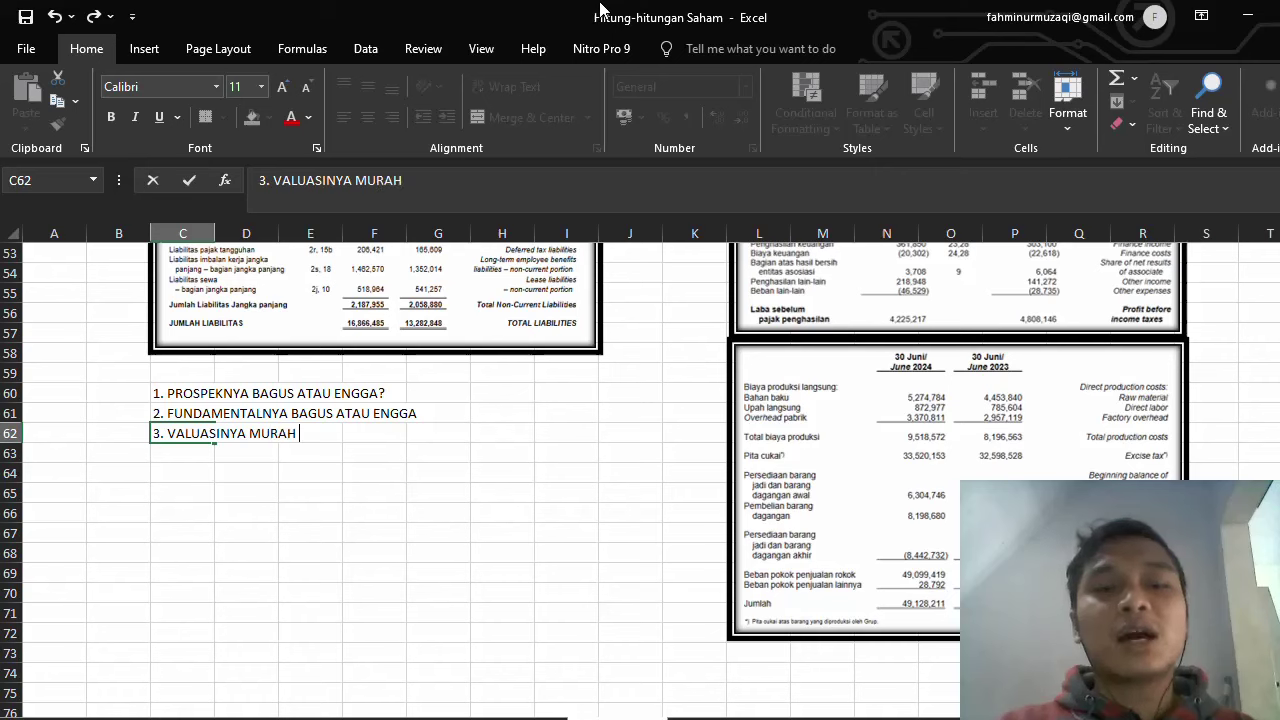
type("ATAU ENGGA")
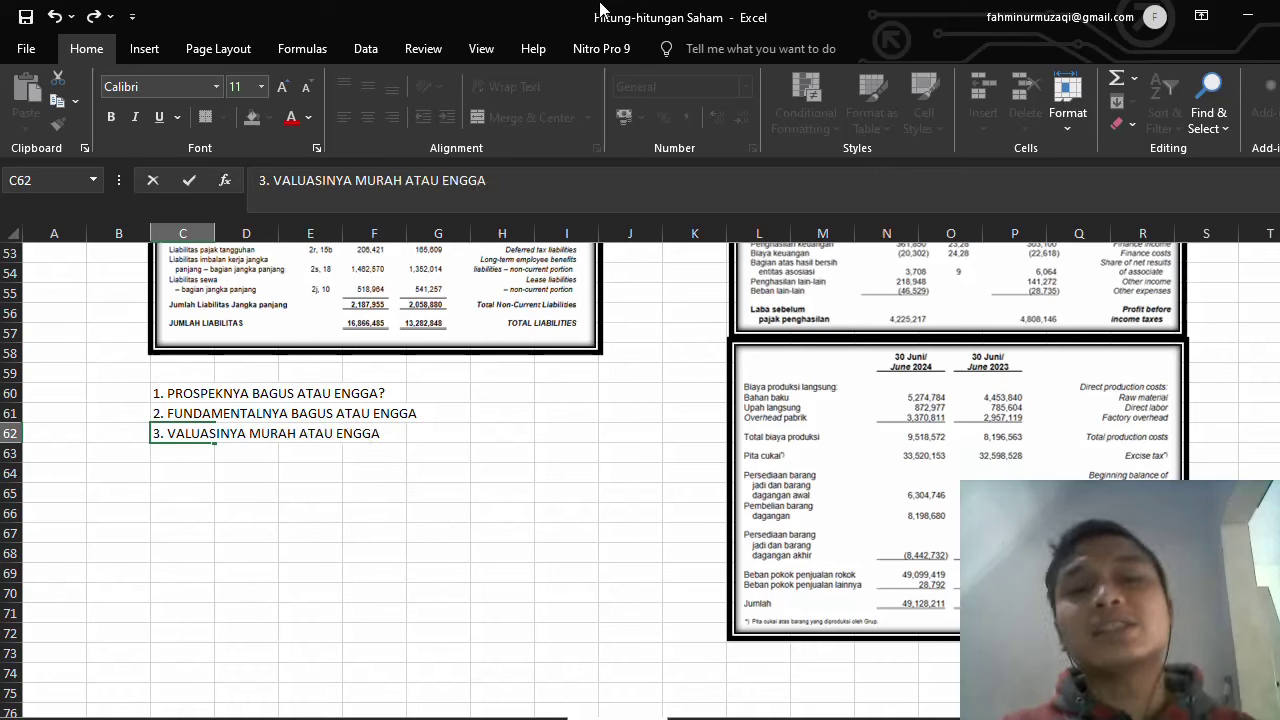
type("?")
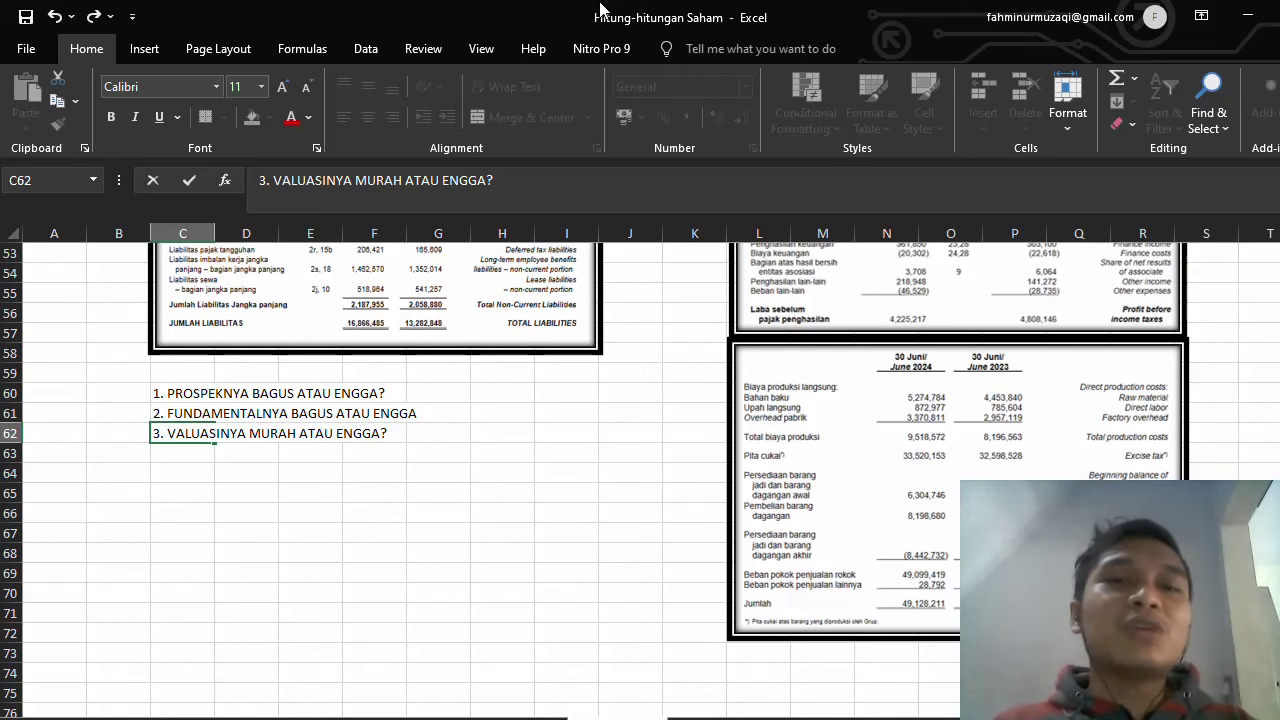
key("Up")
- Return to the top of the sheet and examine the enlarged Unilever profit and loss statement
key("Up")
key("Up")
key("Up")
key("Up")
key("Up")
key("Up")
key("Up")
key("Up")
key("Up")
key("Up")
key("Up")
key("Up")
key("Up")
key("Up")
key("Up")
key("Up")
key("Up")
key("Up")
key("Up")
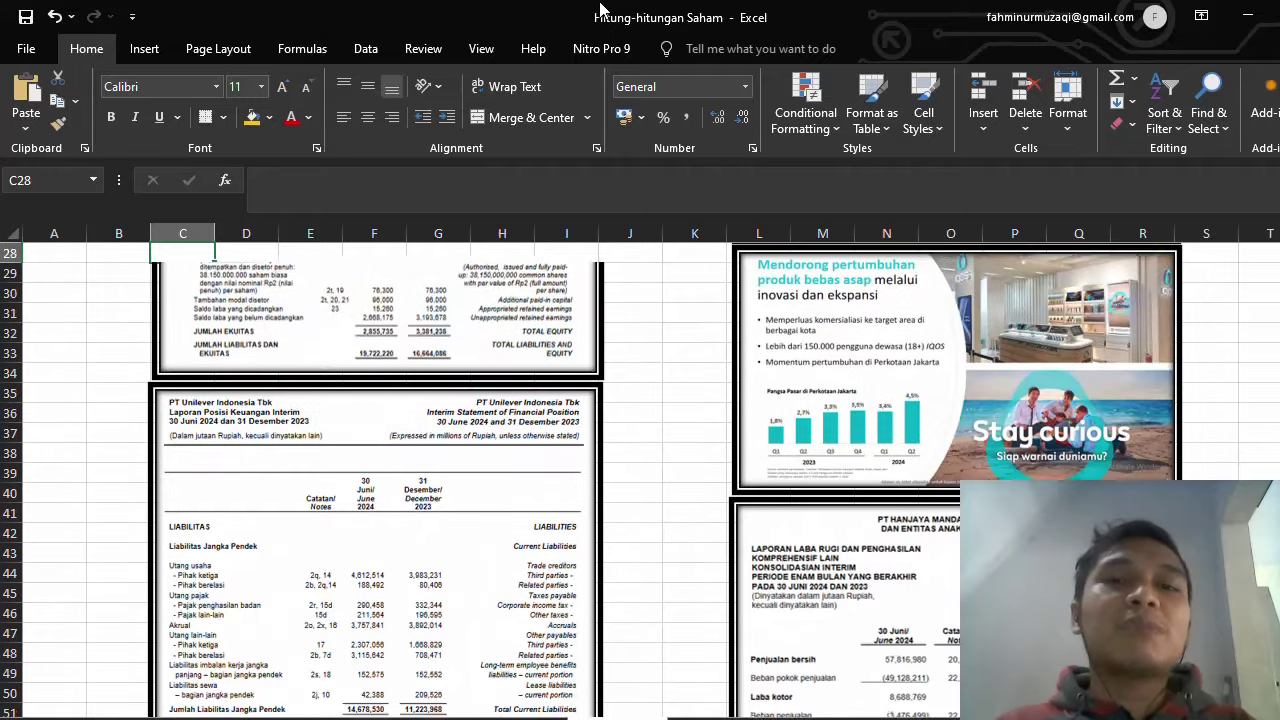
key("Up")
key("Up")
key("Up")
key("Up")
key("Up")
key("Up")
key("Up")
key("Up")
key("Up")
key("Up")
key("Up")
key("Up")
key("Up")
key("Up")
key("Up")
key("Up")
key("Up")
key("Up")
key("Up")
key("Up")
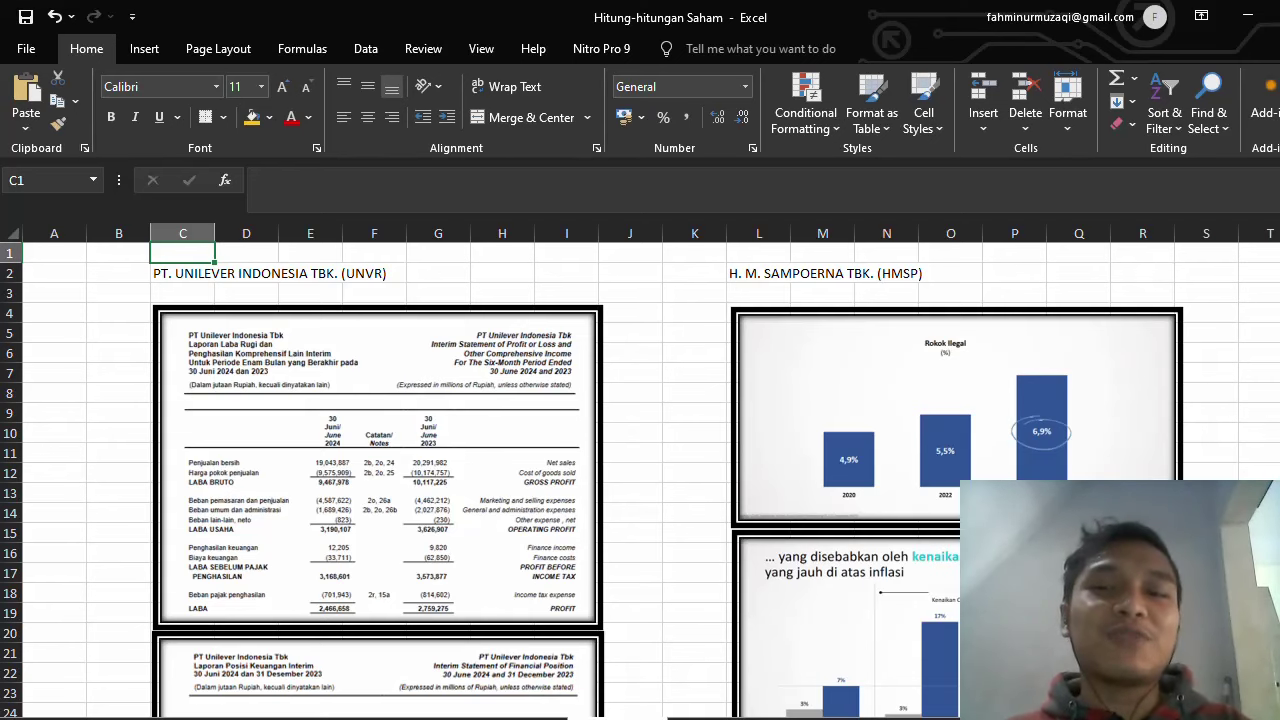
scroll(640, 470, "up", 2)
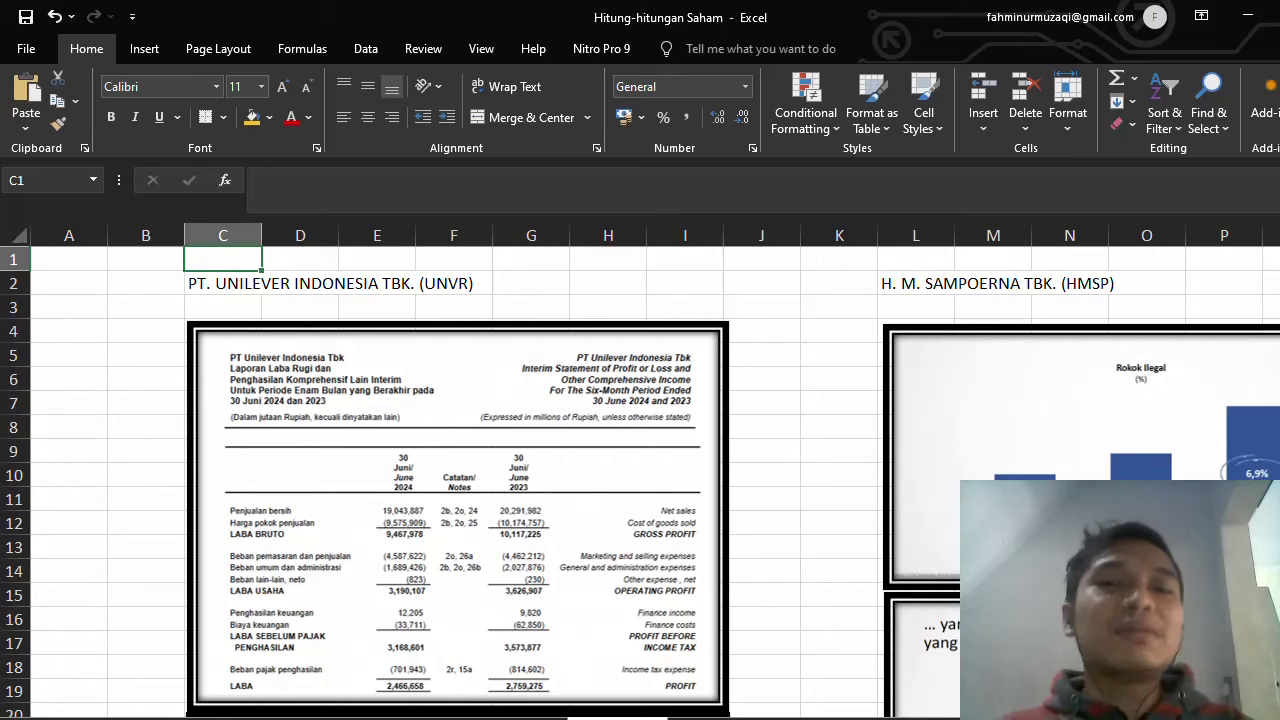
- Review the Unilever equity and liabilities statements down the sheet through to the three analysis questions in rows 60 to 62
left_click(864, 338)
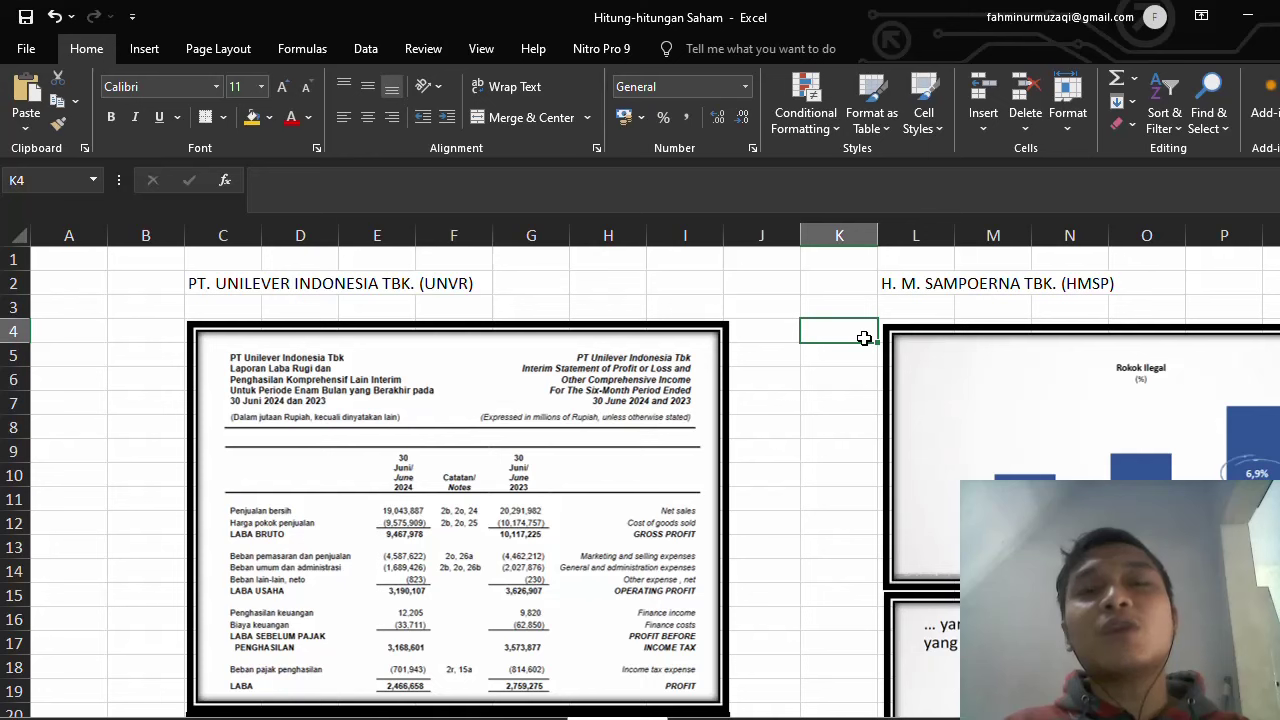
key("Down")
key("Down")
key("Down")
key("Down")
key("Down")
key("Down")
key("Down")
key("Down")
key("Down")
key("Down")
key("Down")
key("Down")
key("Down")
key("Down")
key("Down")
key("Down")
key("Down")
key("Down")
key("Down")
key("Down")
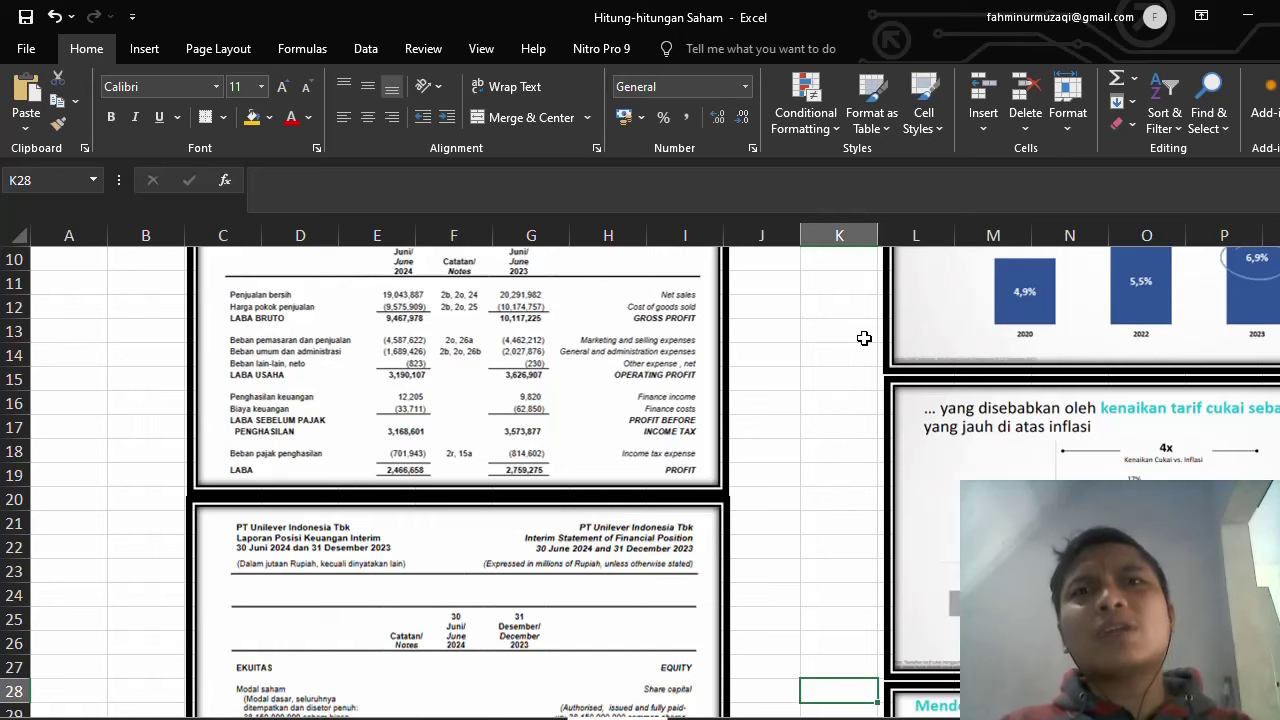
key("Down")
key("Down")
key("Down")
key("Down")
key("Down")
key("Down")
key("Down")
key("Down")
key("Down")
key("Down")
key("Down")
key("Down")
key("Down")
key("Down")
key("Down")
key("Down")
key("Down")
key("Down")
key("Down")
key("Down")
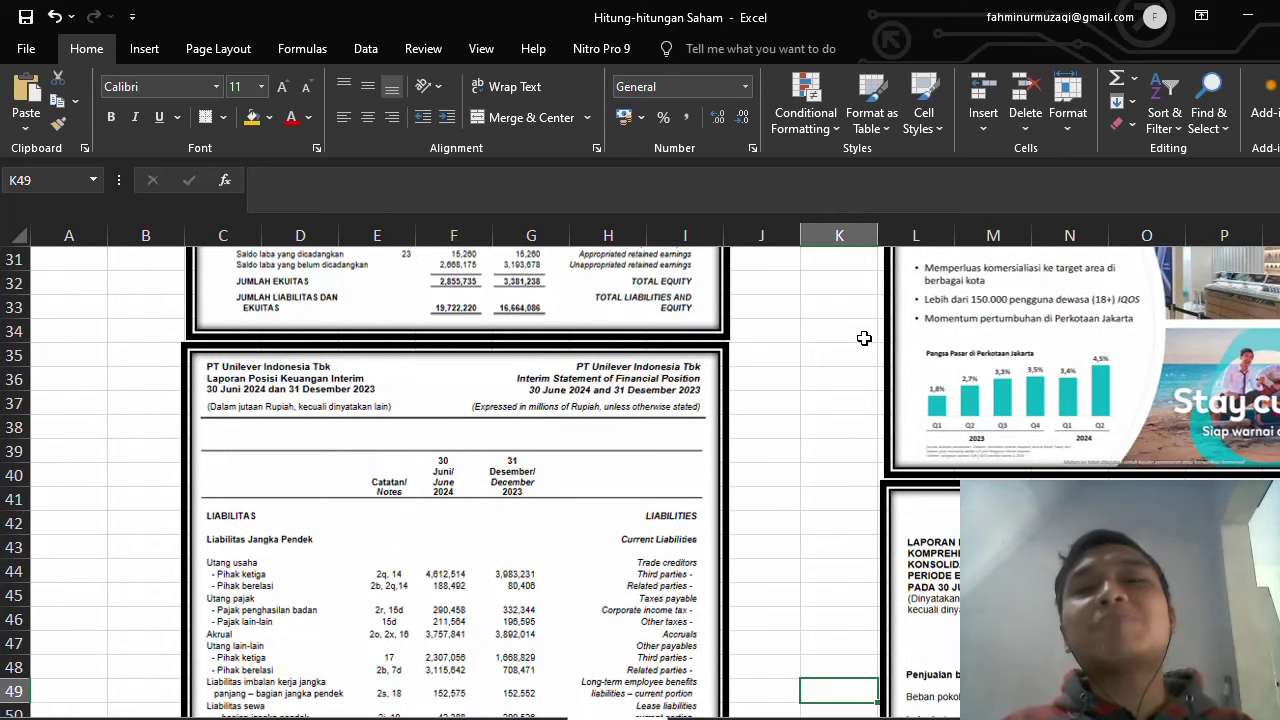
key("Down")
key("Down")
key("Down")
key("Down")
key("Down")
key("Down")
key("Down")
key("Down")
key("Down")
key("Down")
key("Down")
key("Down")
key("Down")
key("Down")
key("Down")
key("Down")
key("Down")
key("Down")
key("Down")
key("Down")
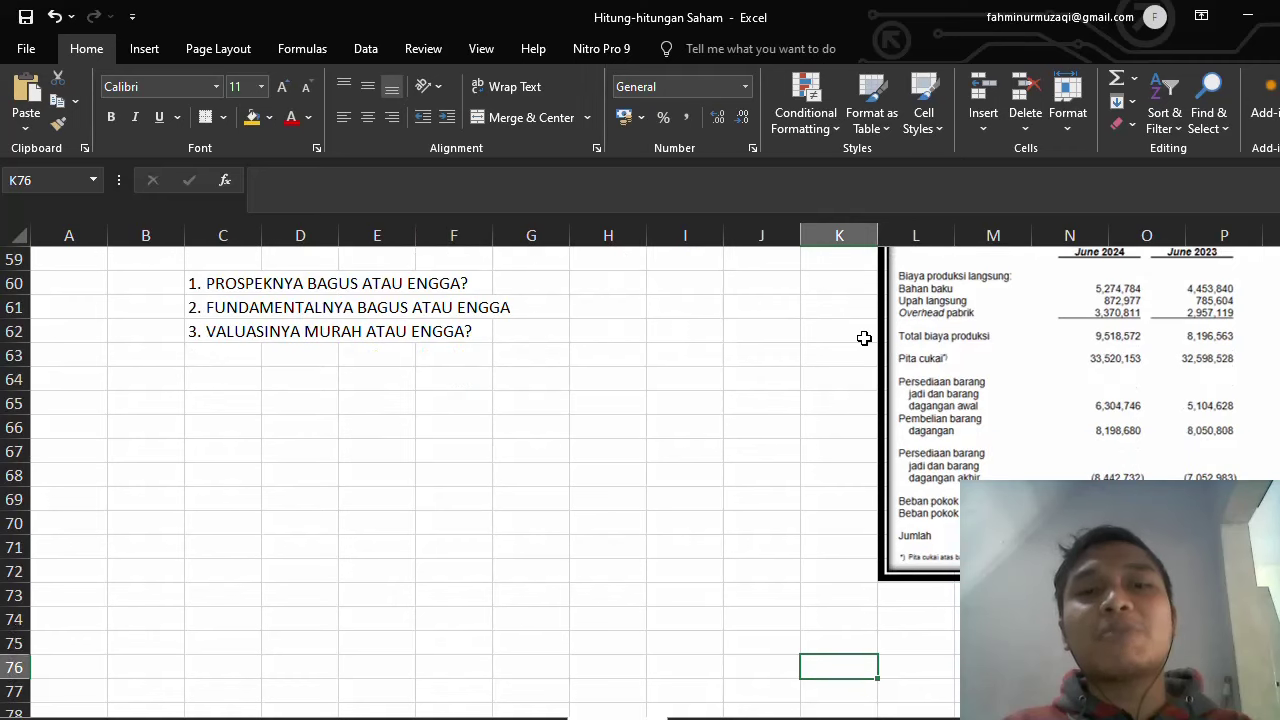
- Enter the heading HMSP in cell H59 and mark its fundamentals question with V in H61
key("Up")
key("Up")
key("Up")
key("Up")
key("Up")
key("Up")
key("Up")
key("Up")
key("Up")
key("Up")
key("Up")
key("Up")
key("Up")
key("Up")
key("Up")
key("Up")
key("Up")
key("Up")
key("Up")
key("Up")
key("Down")
key("Down")
key("Down")
key("Left")
key("Down")
key("Down")
key("Left")
key("Left")
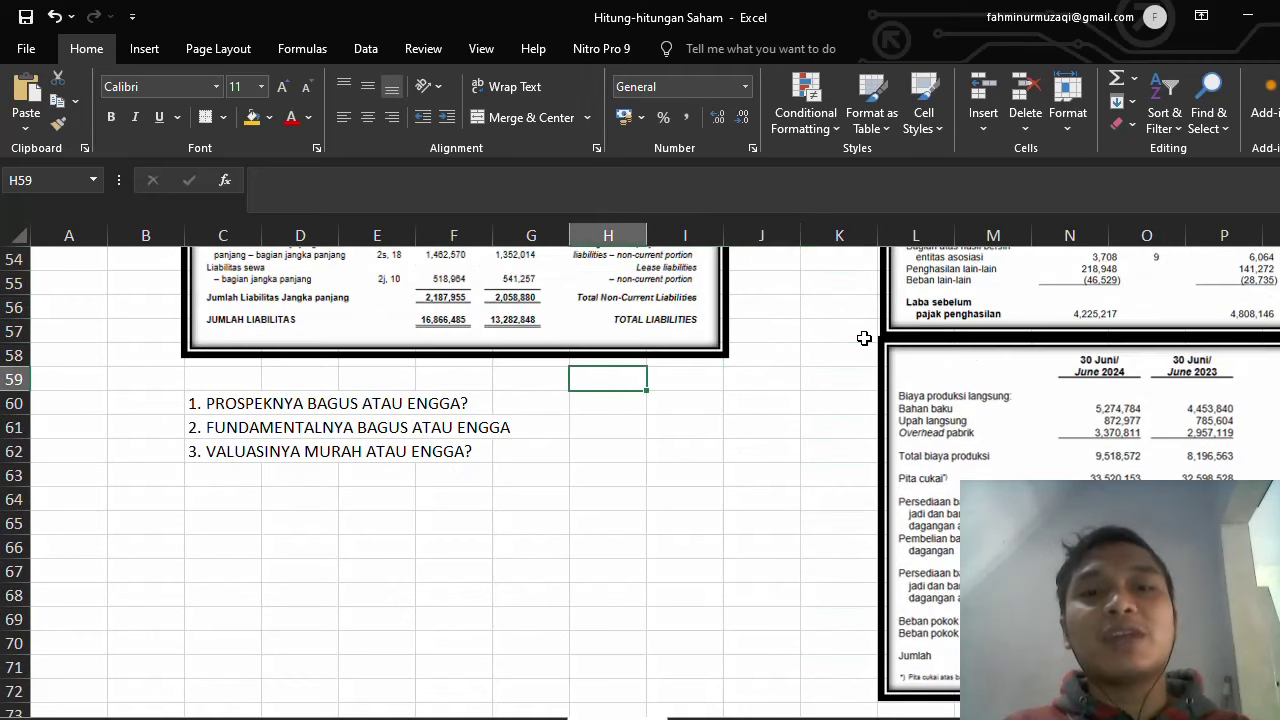
type("HMSP")
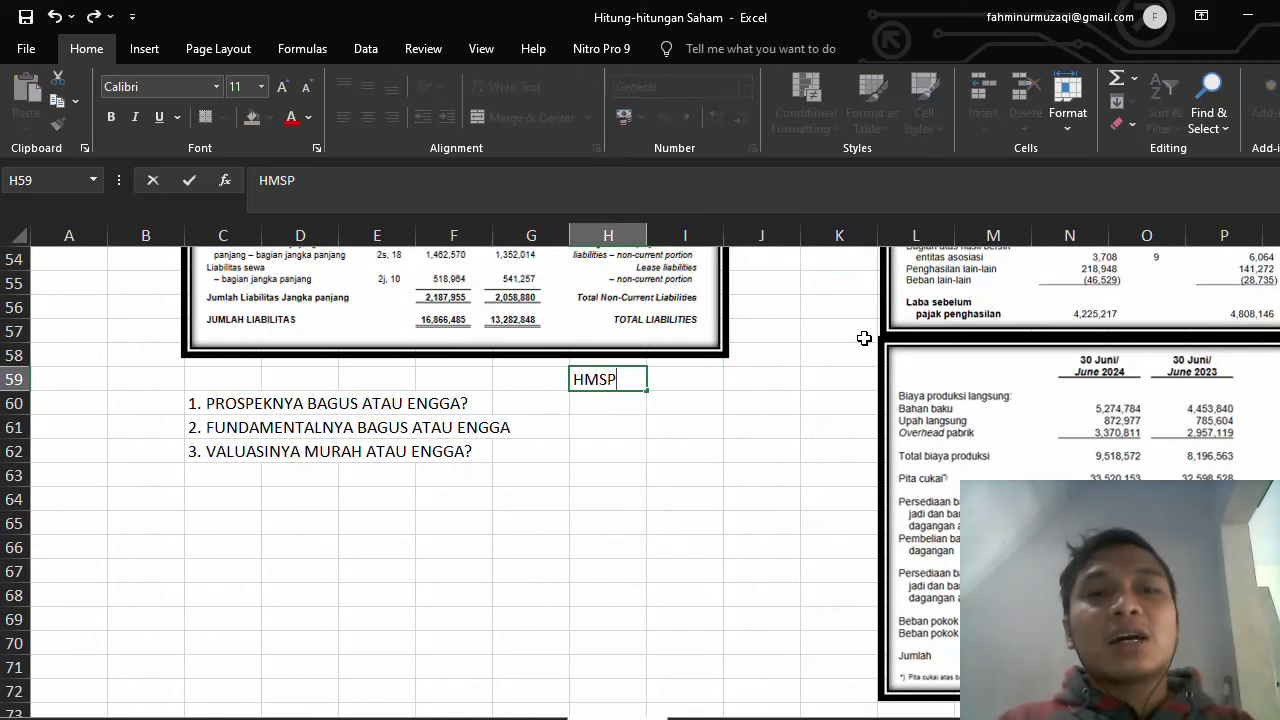
key("Return")
key("Return")
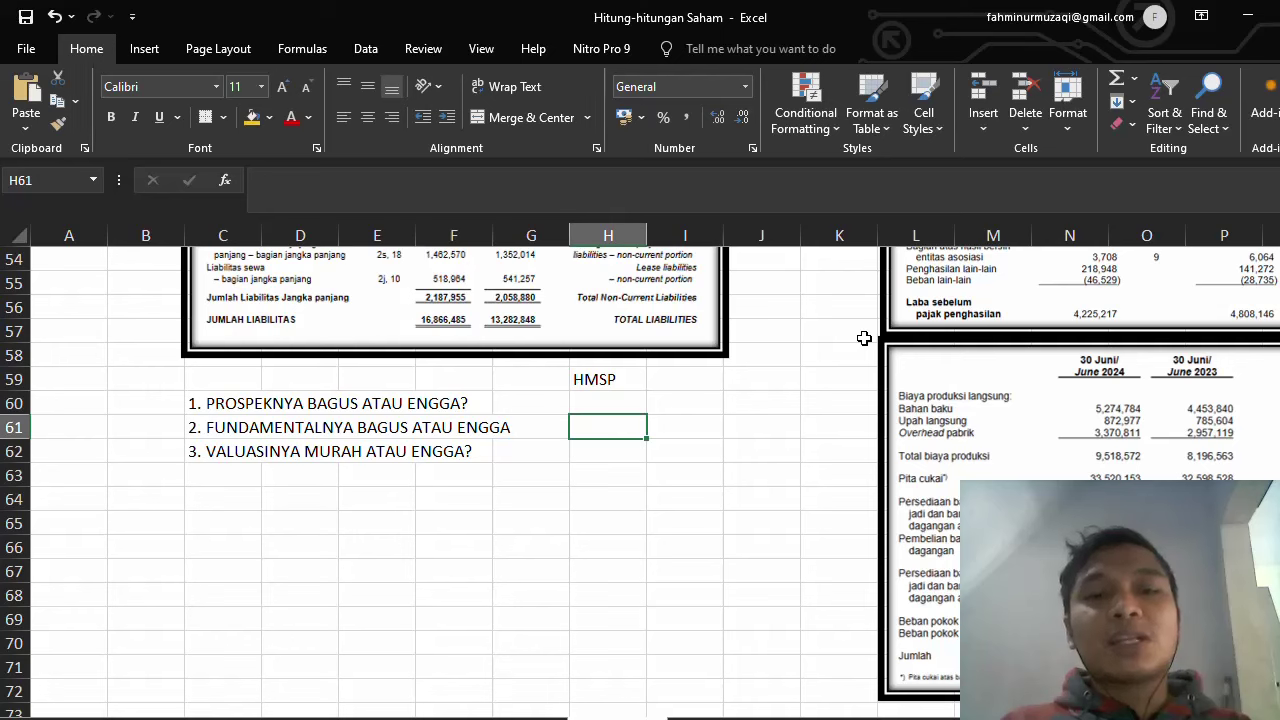
type("V")
key("Tab")
- Enter the heading UNVR in cell I59 and mark its fundamentals question with X in I61
key("Up")
key("Up")
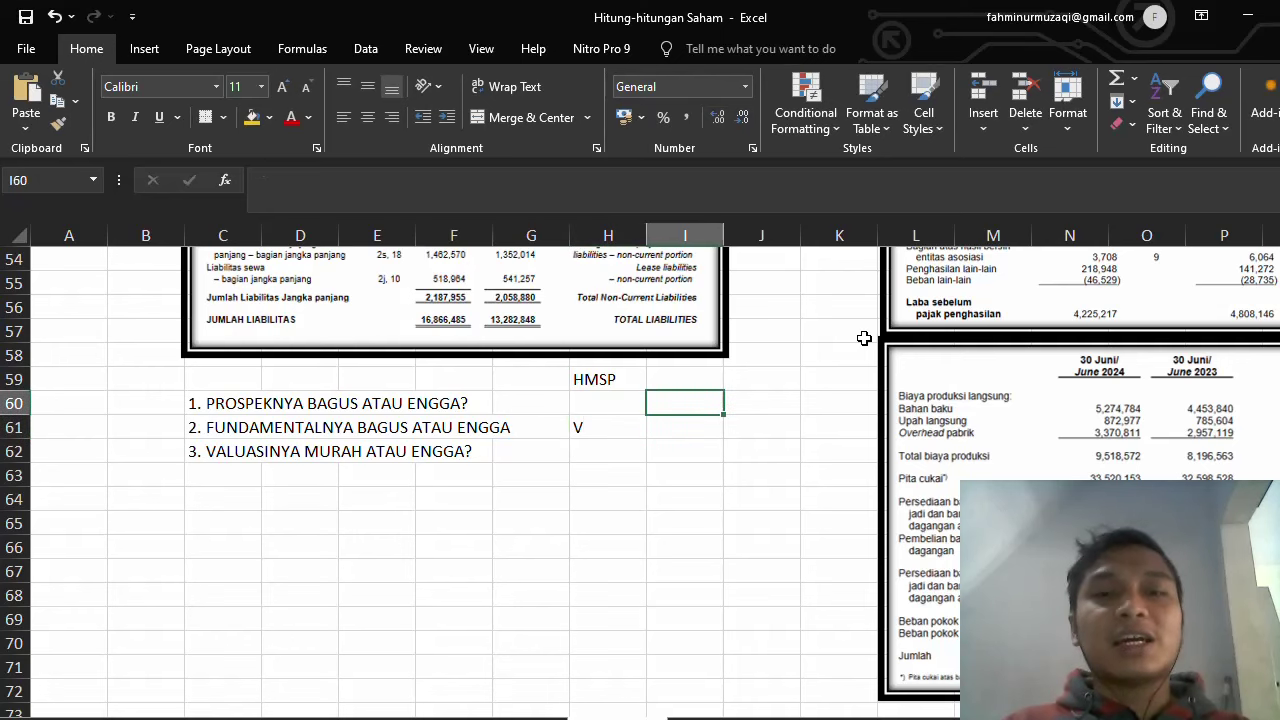
type("UNVR")
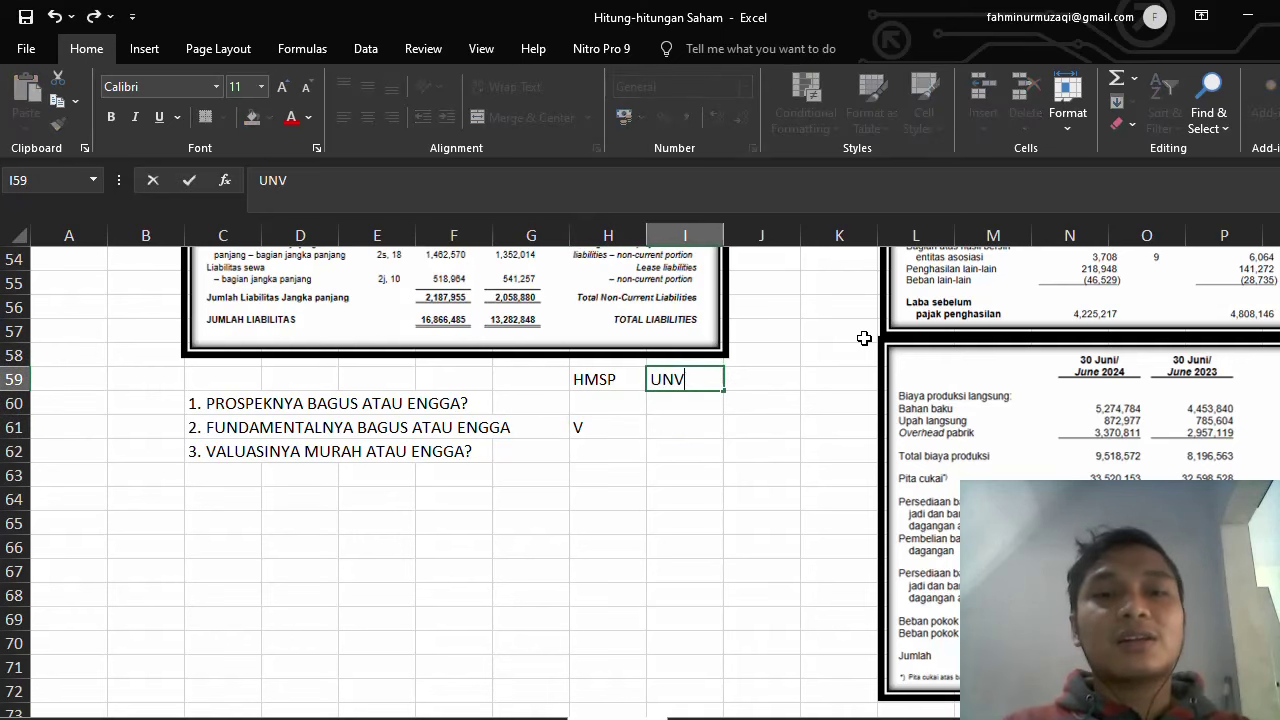
key("Return")
key("Return")
type("X")
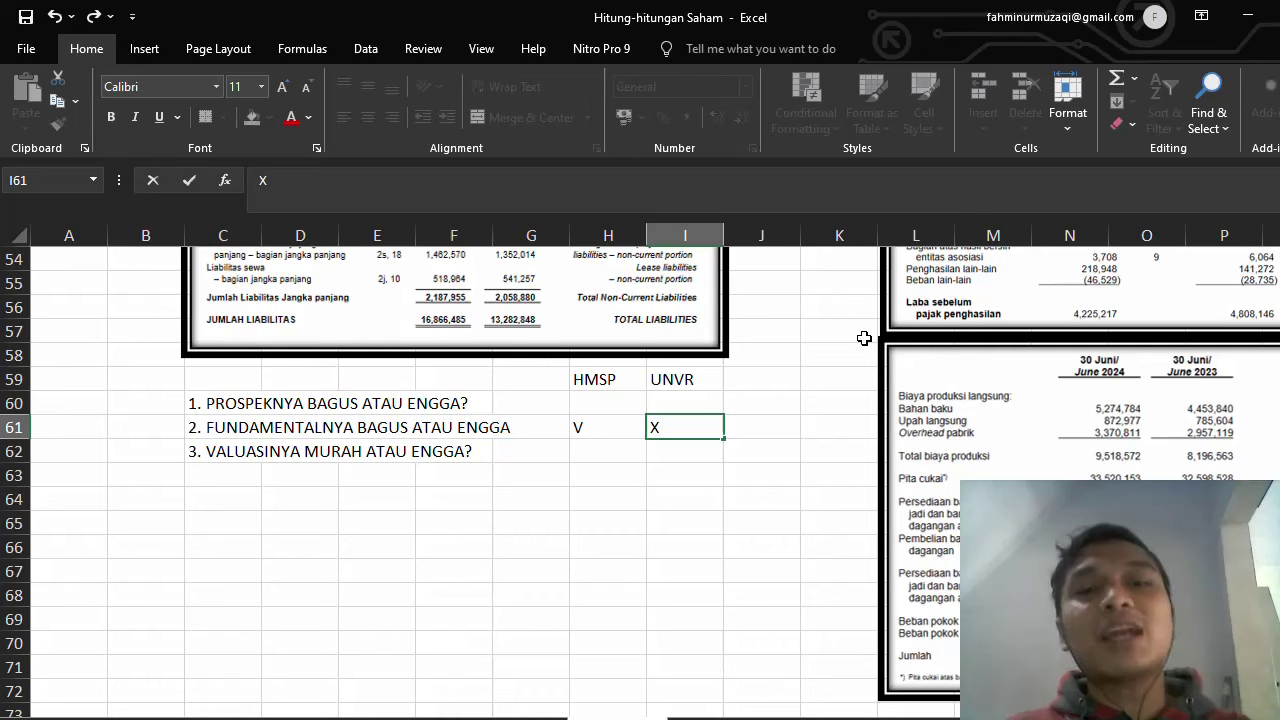
key("ctrl+Return")
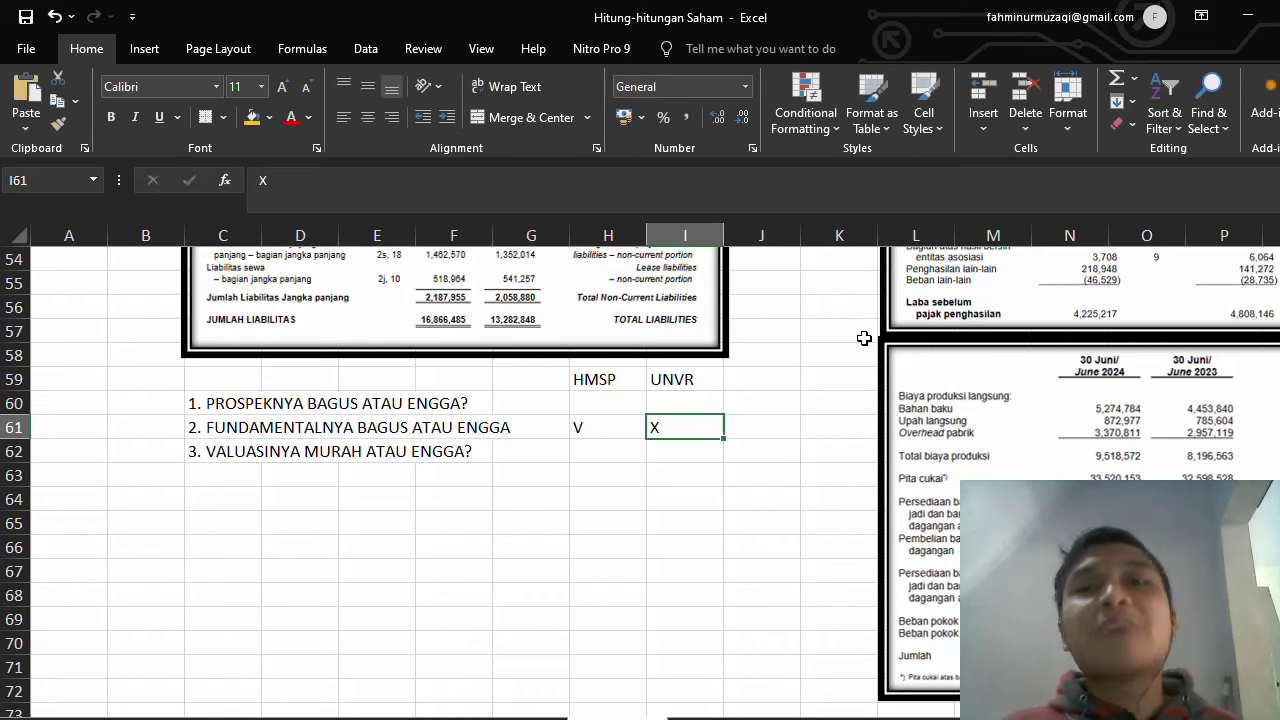
- Mark the prospects question with X for both HMSP and UNVR in cells H60 and I60
key("Up")
key("Left")
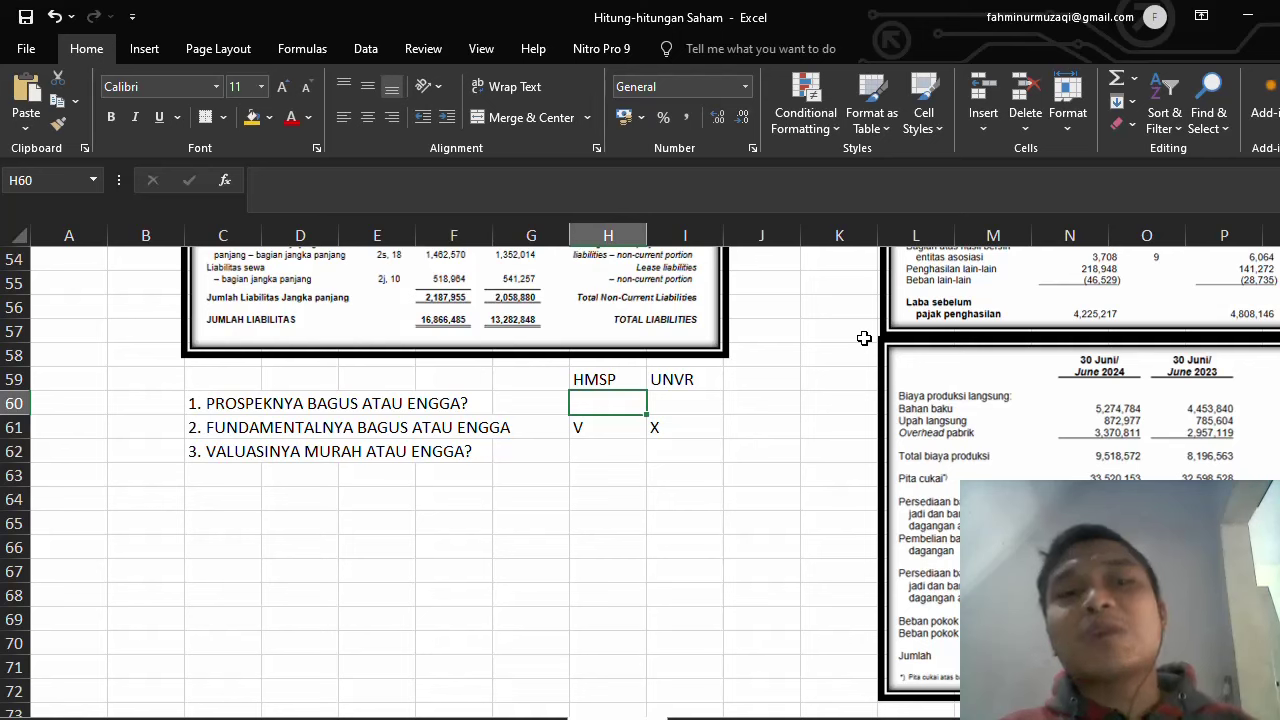
type("X")
key("Right")
type("X")
key("ctrl+Return")
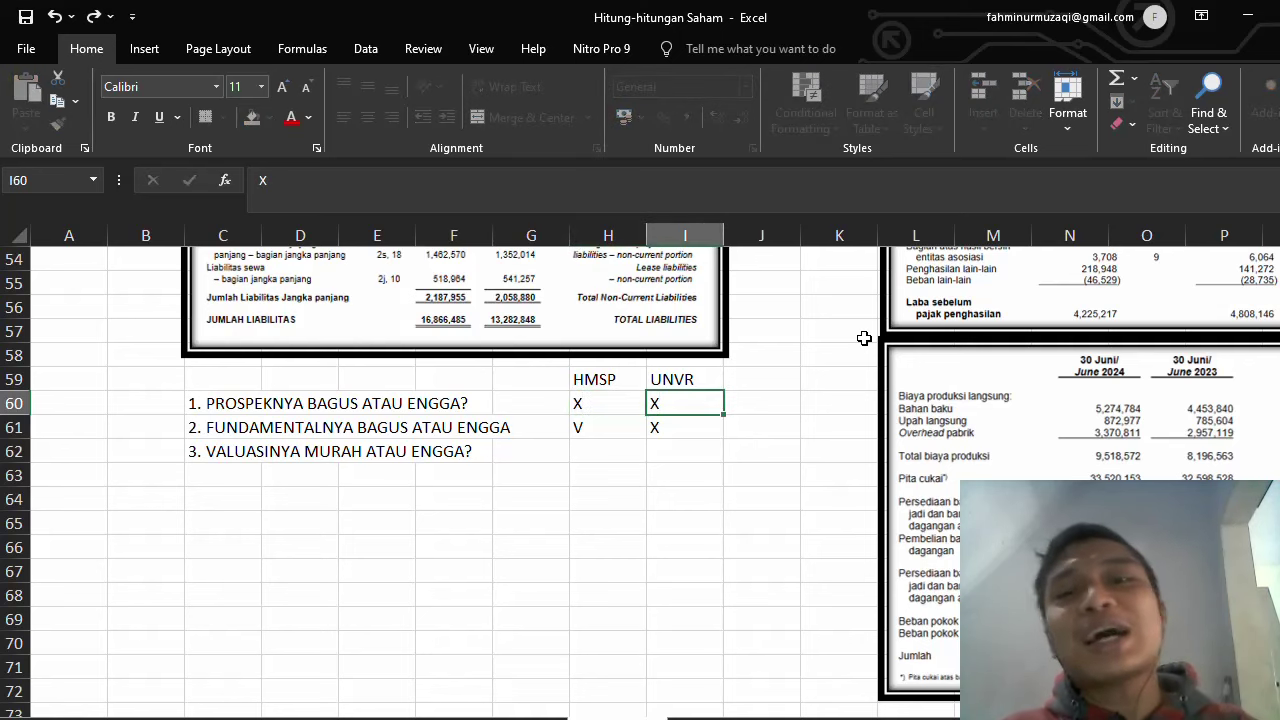
- Go back to the top of the sheet to view the Unilever report beside the Sampoerna charts
key("Up")
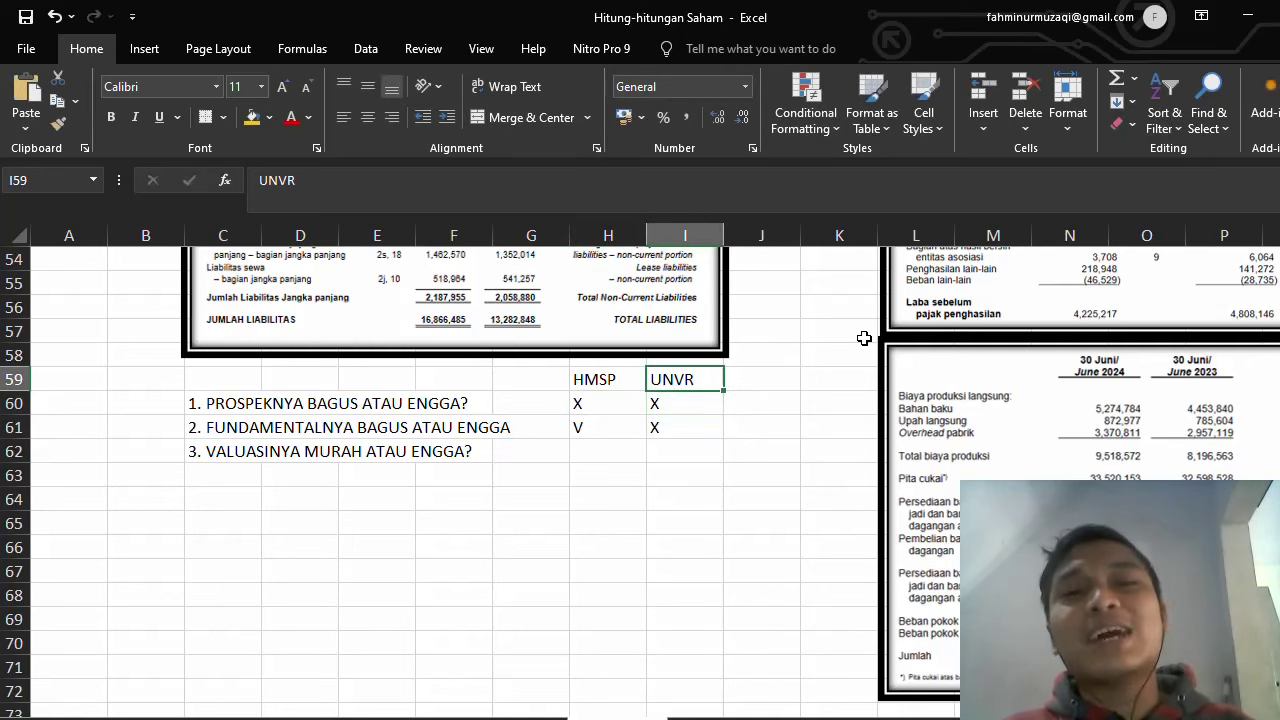
key("Up")
key("Up")
key("Up")
key("Up")
key("Up")
key("Up")
key("Up")
key("Up")
key("Up")
key("Up")
key("Up")
key("Up")
key("Up")
key("Up")
key("Up")
key("Up")
key("Up")
key("Up")
key("Up")
key("Up")
key("Up")
key("Up")
key("Up")
key("Up")
key("Up")
key("Up")
key("Up")
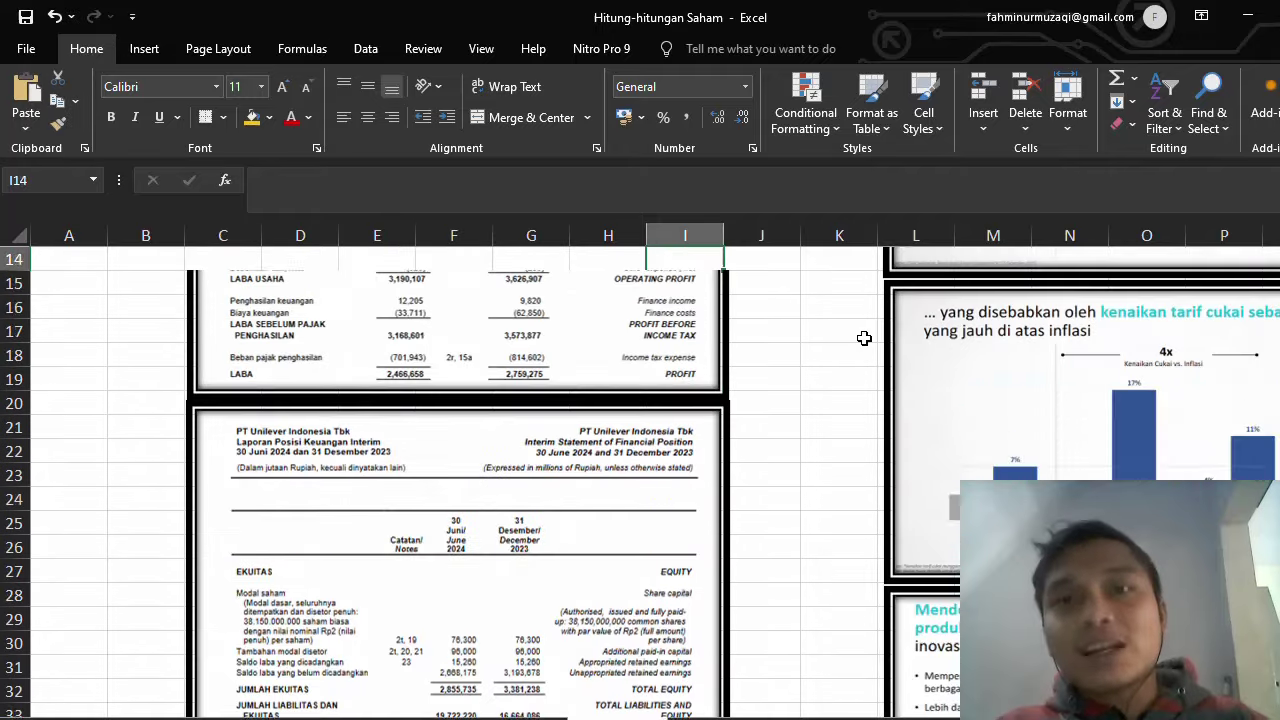
key("Up")
key("Up")
key("Up")
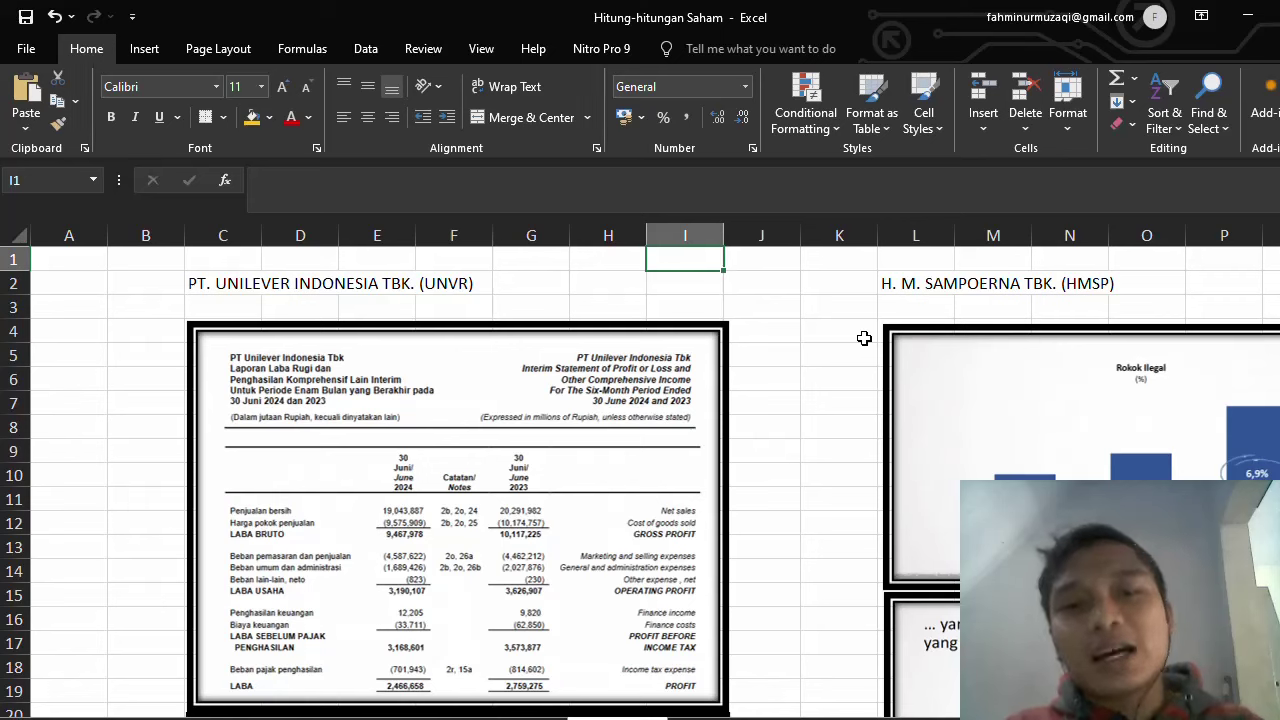
- Enlarge the Unilever profit and loss statement and examine it from net sales down to profit
key("Down")
key("Down")
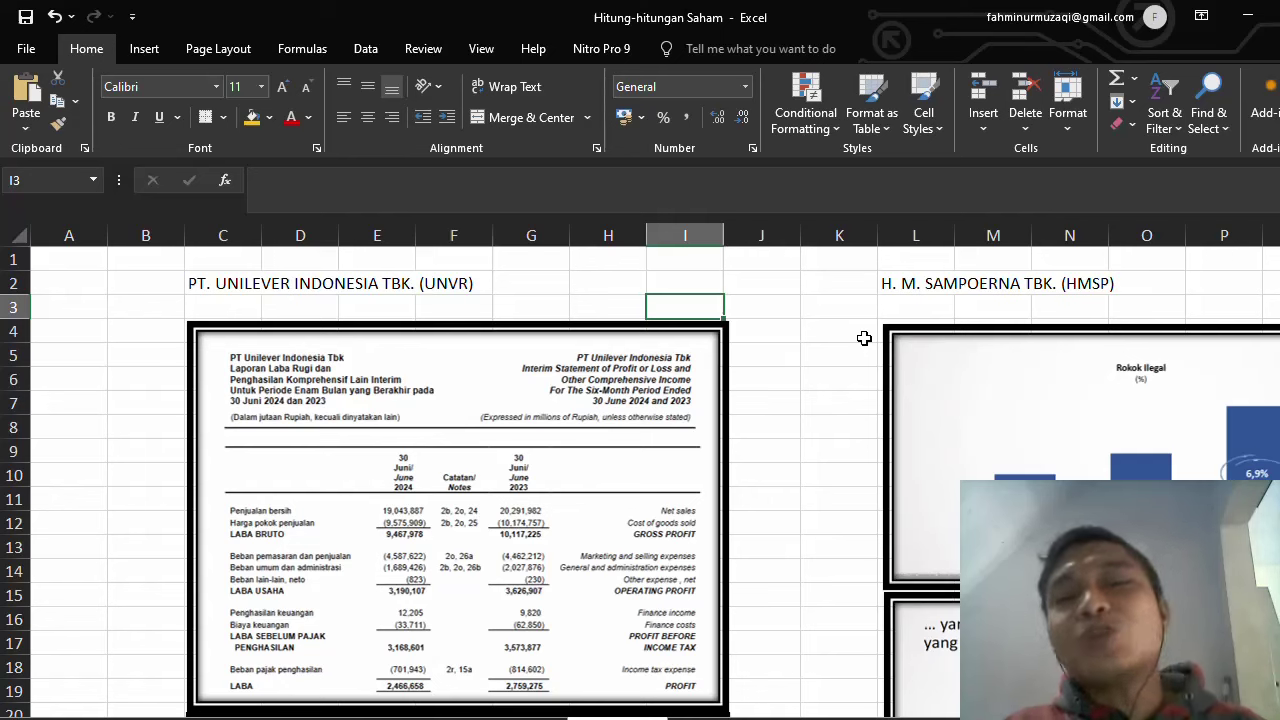
key("Down")
key("Down")
key("Down")
key("Down")
key("Down")
key("Down")
key("Down")
key("Down")
key("Down")
key("Down")
key("Down")
key("Down")
key("Down")
key("Down")
key("Down")
key("Down")
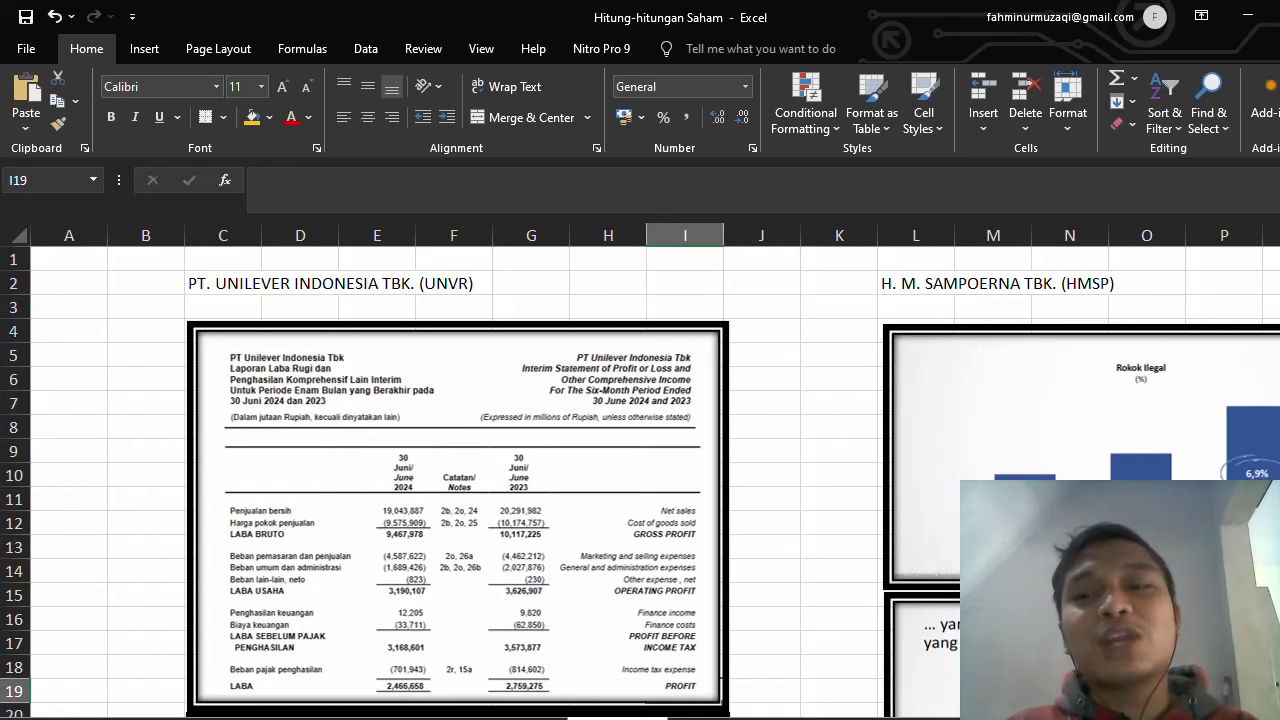
scroll(709, 572, "up", 2)
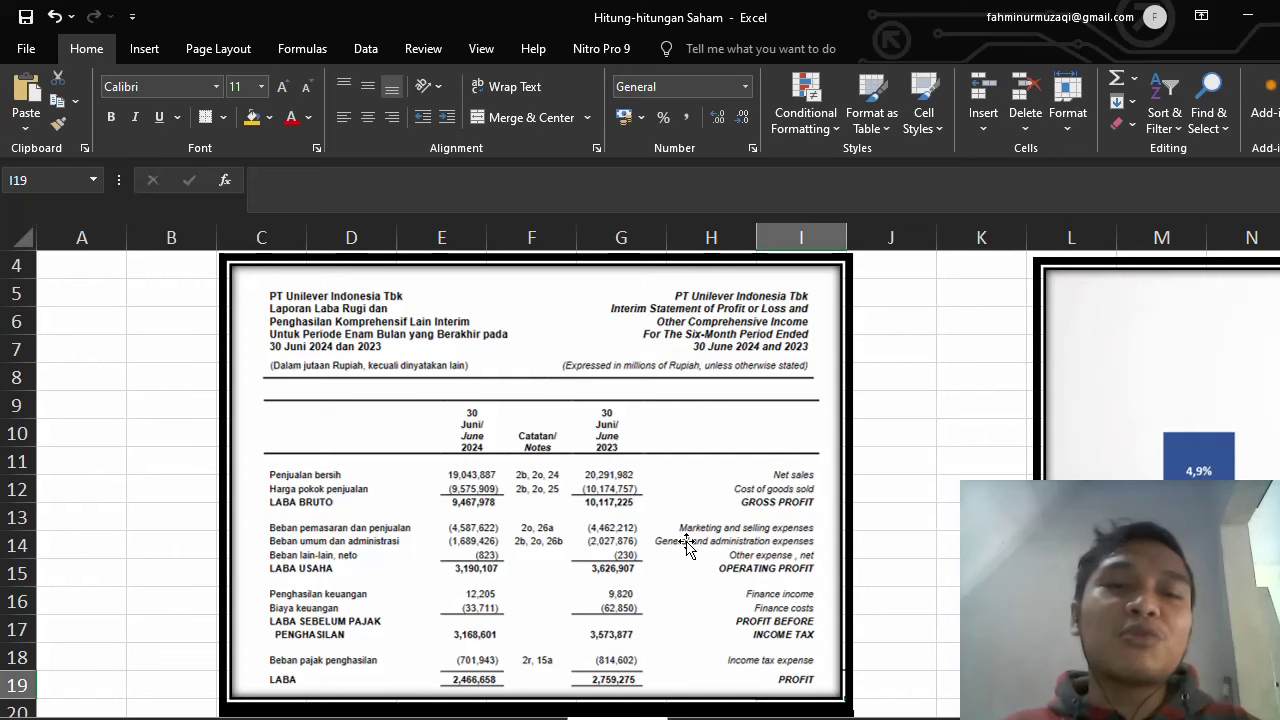
key("Down")
key("Down")
key("Down")
key("Down")
key("Down")
key("Down")
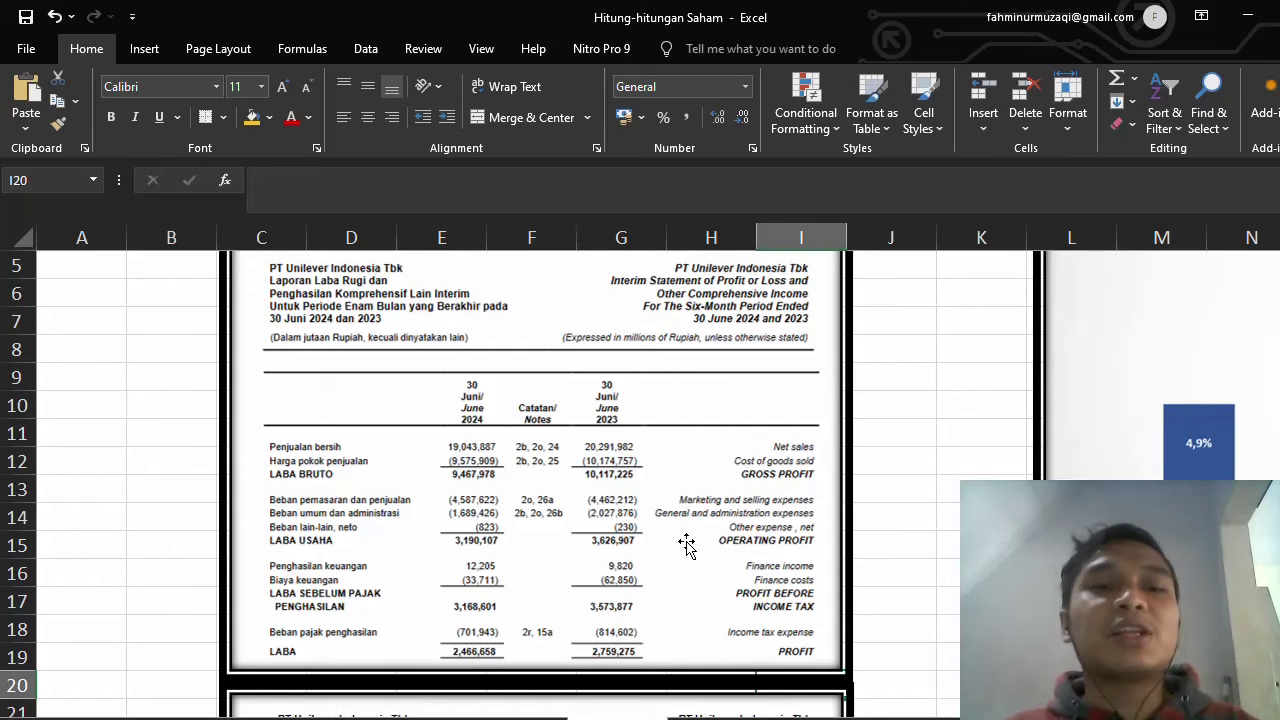
key("Down")
key("Down")
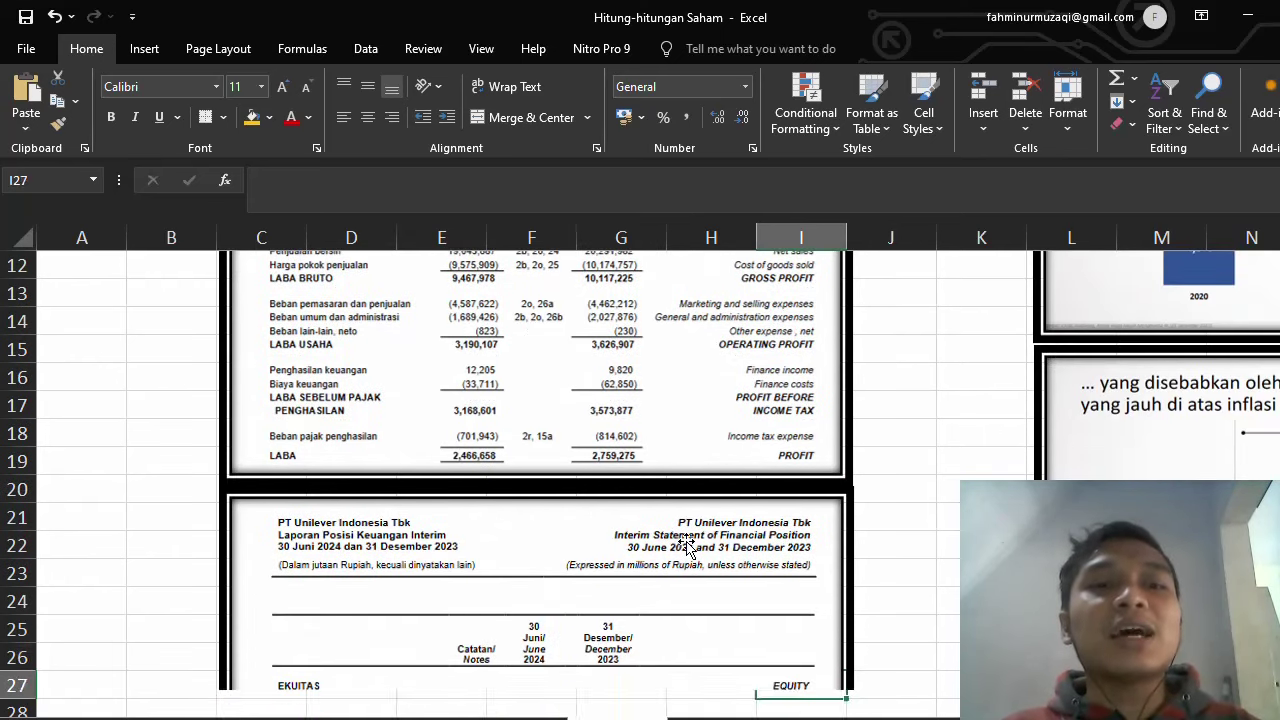
key("Up")
key("Up")
key("Up")
key("Up")
key("Up")
key("Up")
key("Up")
key("Up")
key("Up")
key("Up")
key("Up")
key("Up")
key("Up")
key("Up")
key("Down")
key("Down")
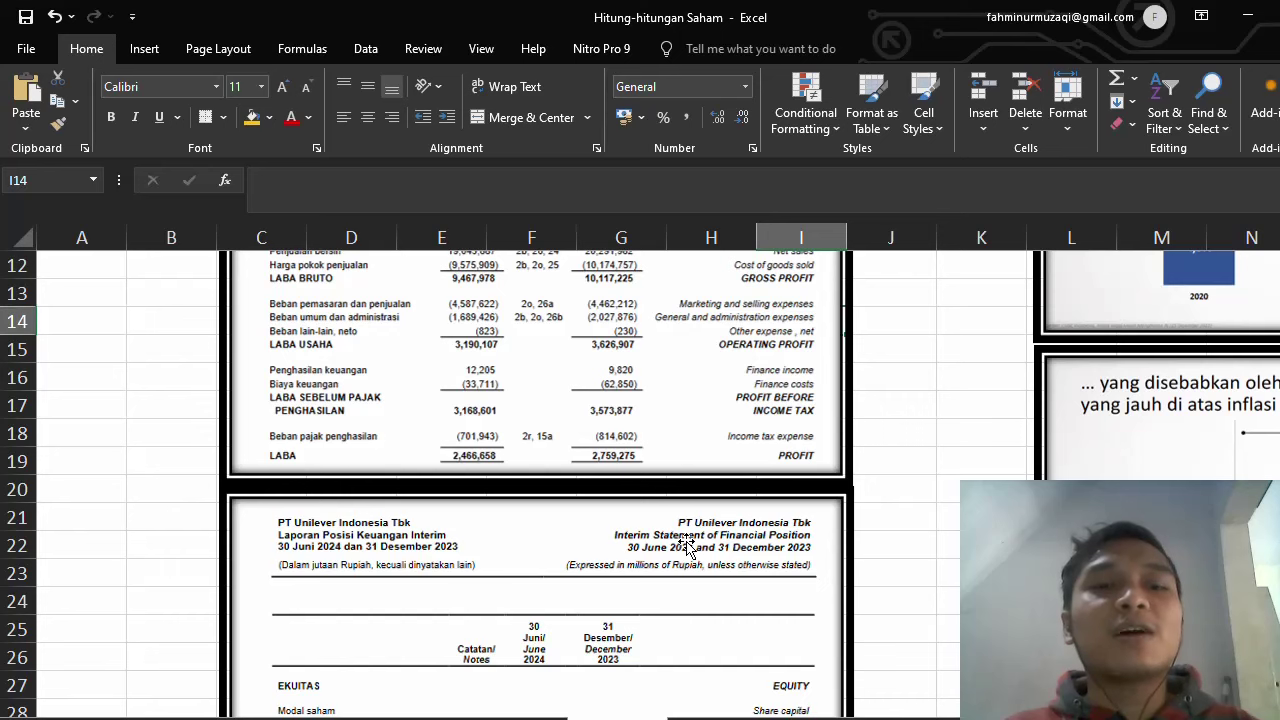
- Review the Unilever statement of financial position from the equity section down to the current liabilities
key("Down")
key("Down")
key("Down")
key("Down")
key("Down")
key("Down")
key("Down")
key("Down")
key("Down")
key("Down")
key("Down")
key("Down")
key("Down")
key("Down")
key("Down")
key("Down")
key("Down")
key("Down")
key("Down")
key("Down")
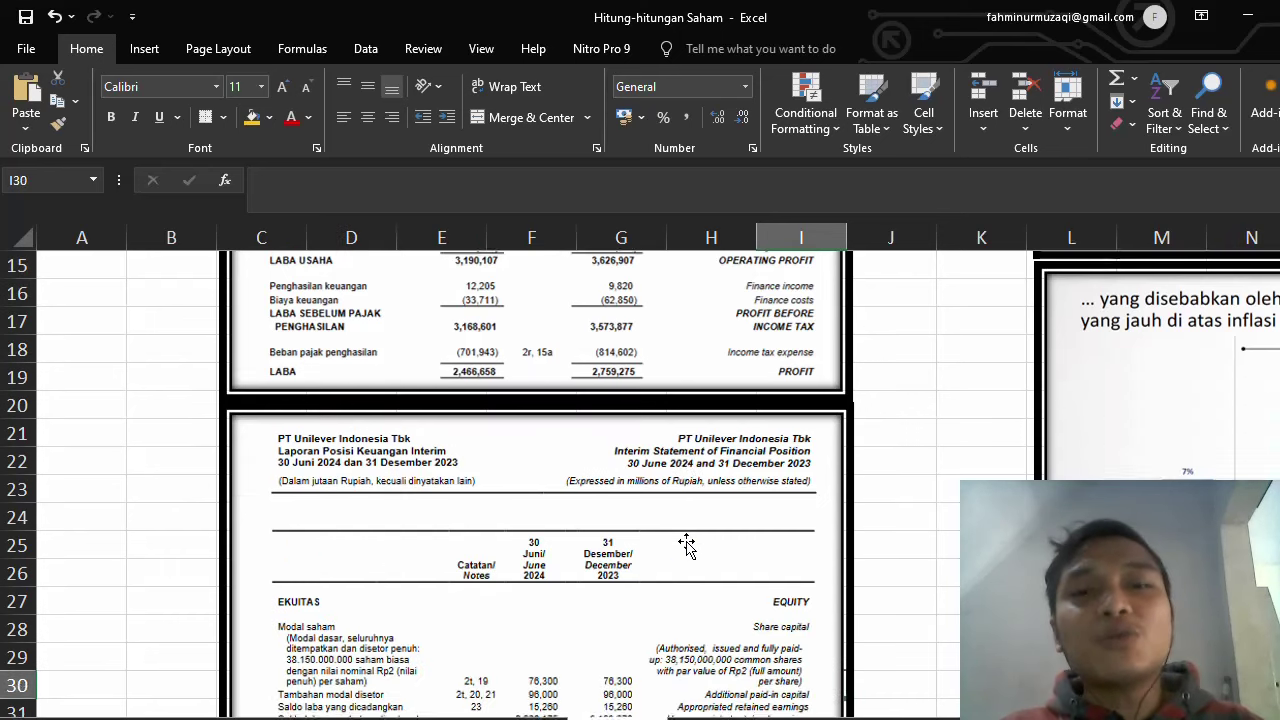
key("Down")
key("Down")
key("Down")
key("Down")
key("Down")
key("Down")
key("Down")
key("Down")
key("Down")
key("Down")
key("Down")
key("Down")
key("Down")
key("Down")
key("Down")
key("Down")
key("Down")
key("Down")
key("Down")
key("Down")
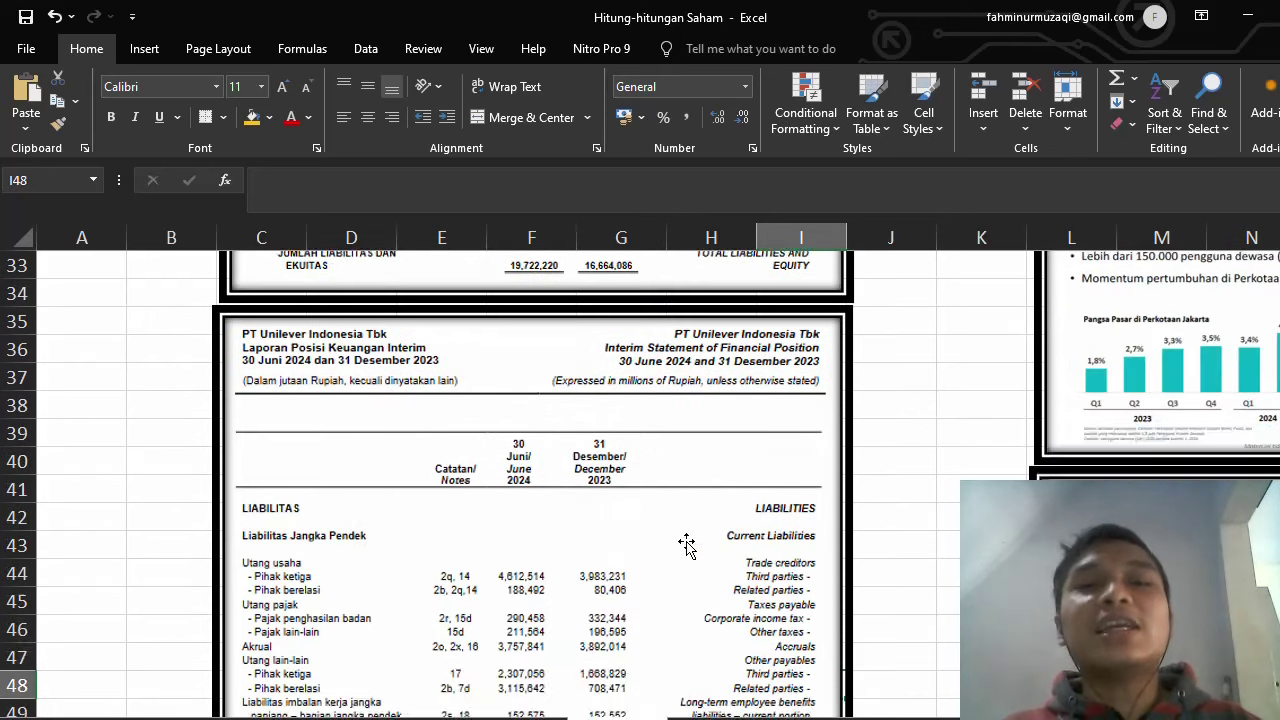
- Check the scores given to HMSP and UNVR and bring the adjacent Sampoerna production cost breakdown into view
key("Up")
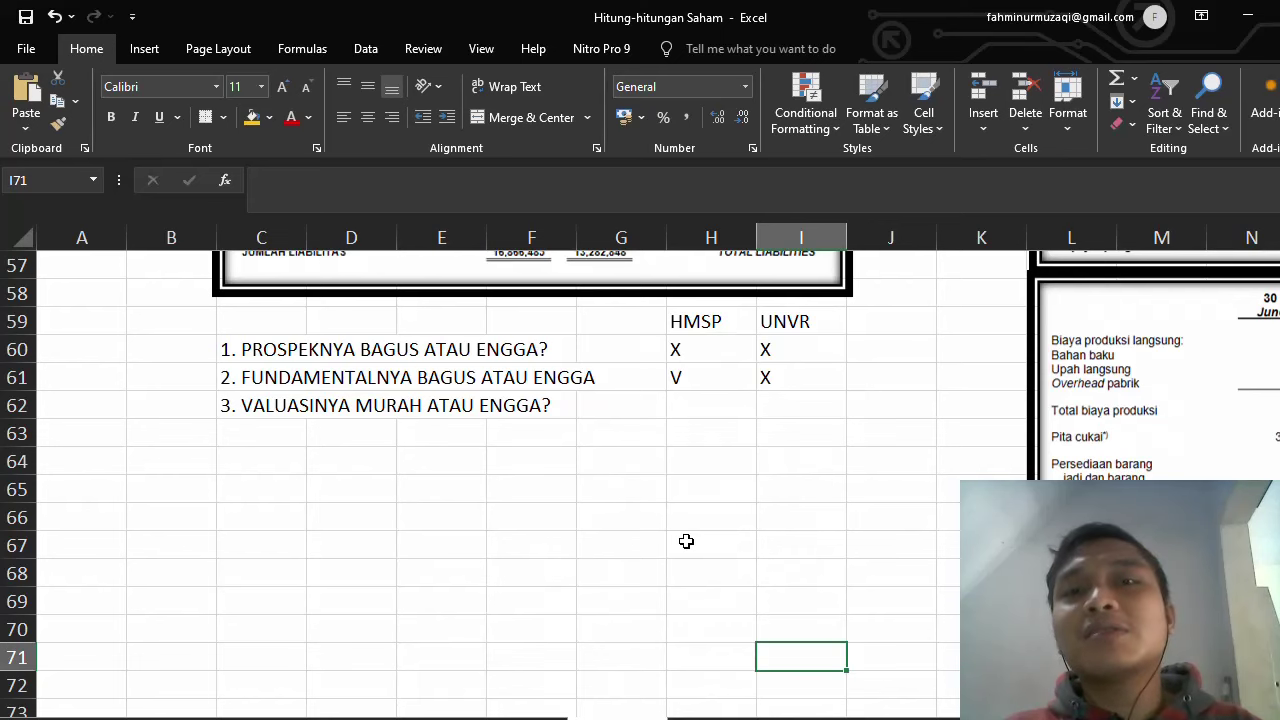
key("Right")
key("Right")
key("Right")
key("Right")
key("Right")
key("Right")
key("Right")
key("Right")
key("Right")
key("Right")
key("Right")
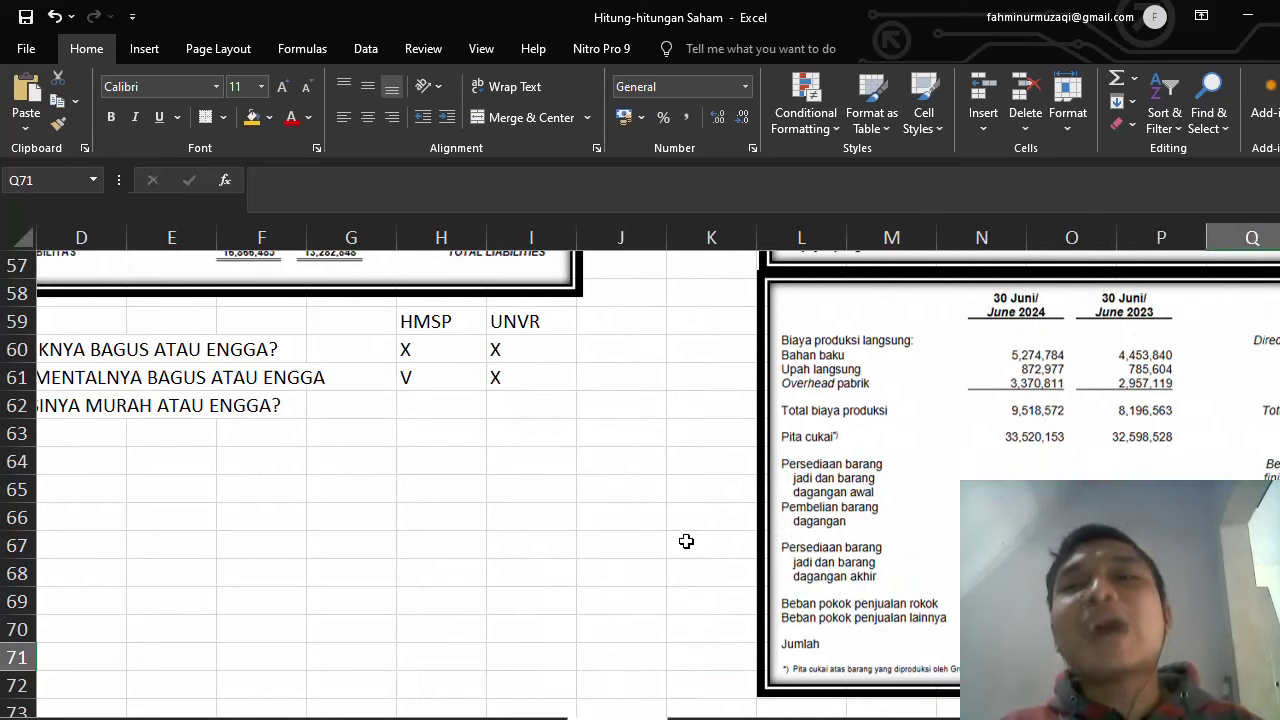
- Go back up through the Sampoerna material to examine the smoke-free products slide with the Jakarta market share chart
key("Up")
key("Up")
key("Up")
key("Up")
key("Up")
key("Up")
key("Up")
key("Up")
key("Up")
key("Up")
key("Up")
key("Up")
key("Up")
key("Up")
key("Up")
key("Up")
key("Up")
key("Up")
key("Up")
key("Up")
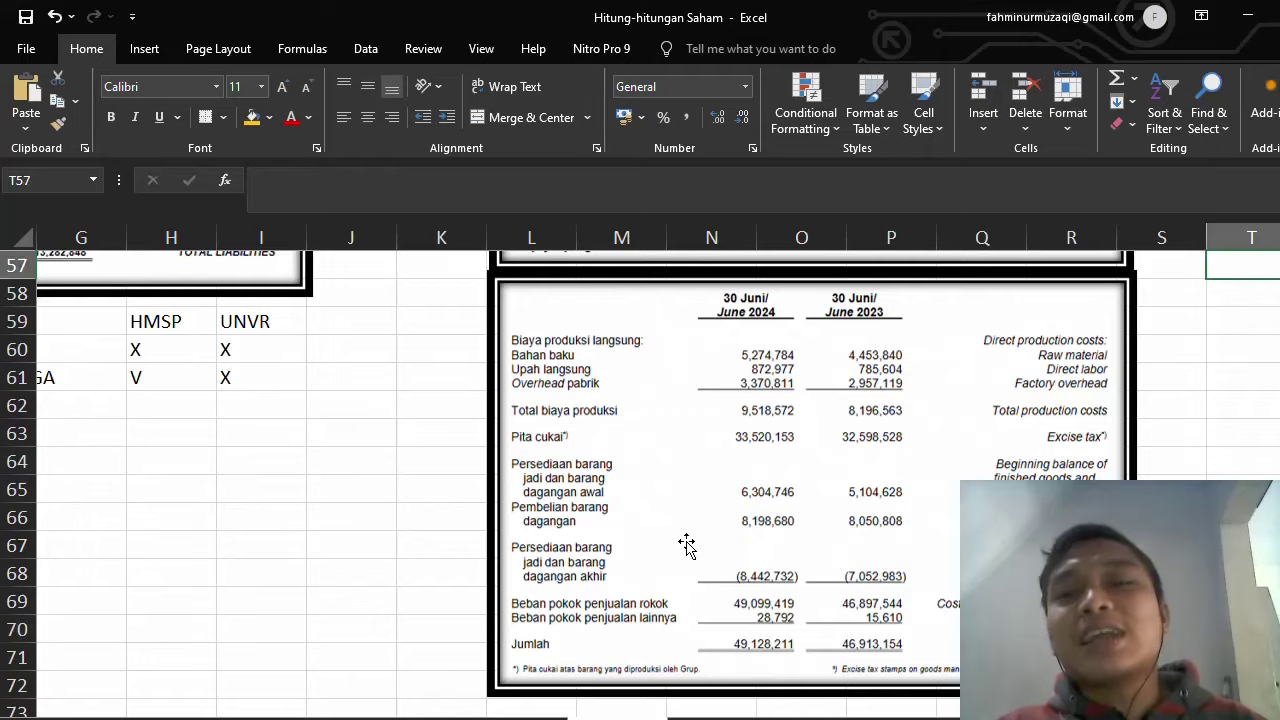
key("Up")
key("Up")
key("Up")
key("Up")
key("Up")
key("Up")
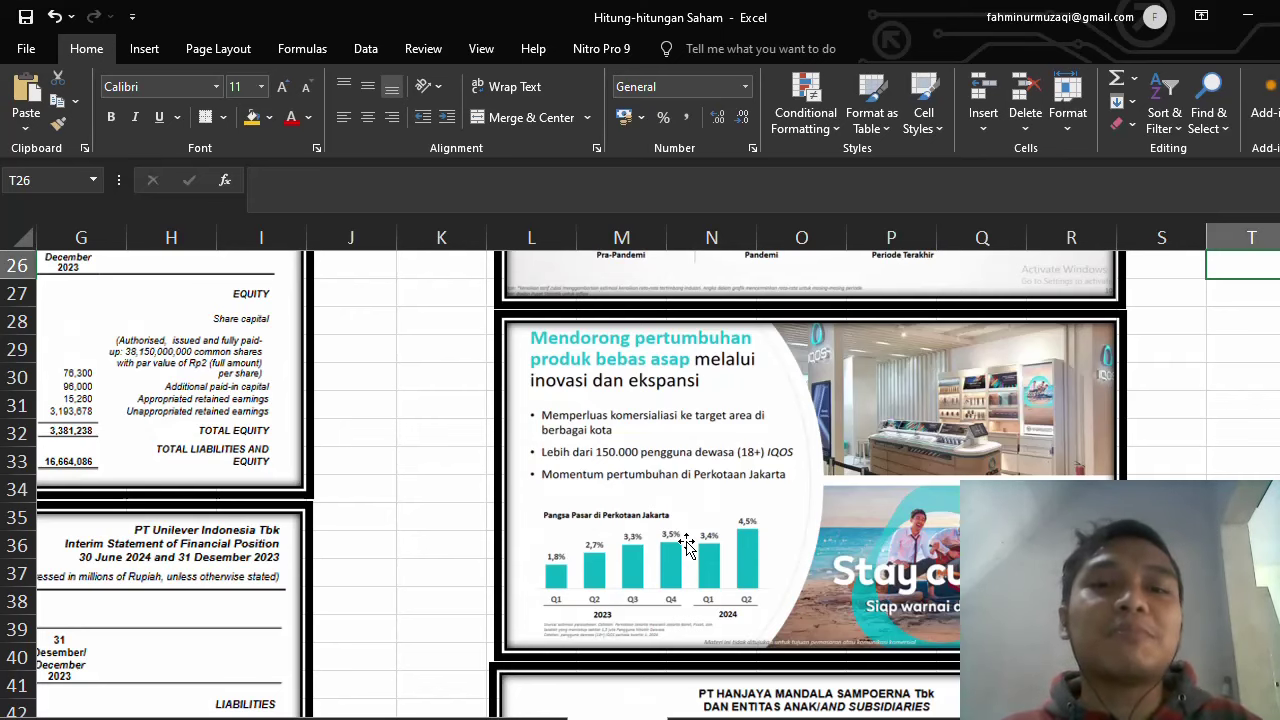
- Review the Sampoerna slides above, up to the illegal cigarettes chart for 2020 to 2023
key("Up")
key("Up")
key("Up")
key("Up")
key("Up")
key("Up")
key("Up")
key("Up")
key("Up")
key("Up")
key("Up")
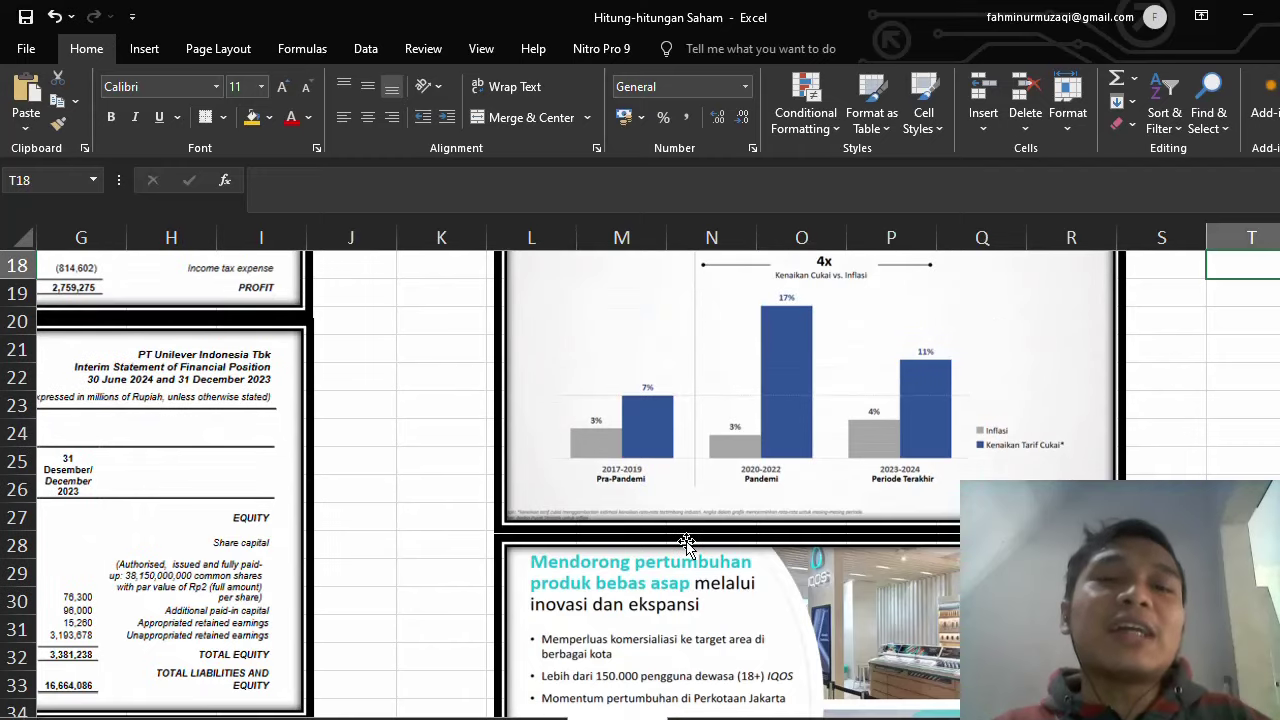
key("Up")
key("Up")
key("Up")
key("Up")
key("Up")
key("Up")
key("Up")
key("Up")
key("Up")
key("Up")
key("Up")
key("Up")
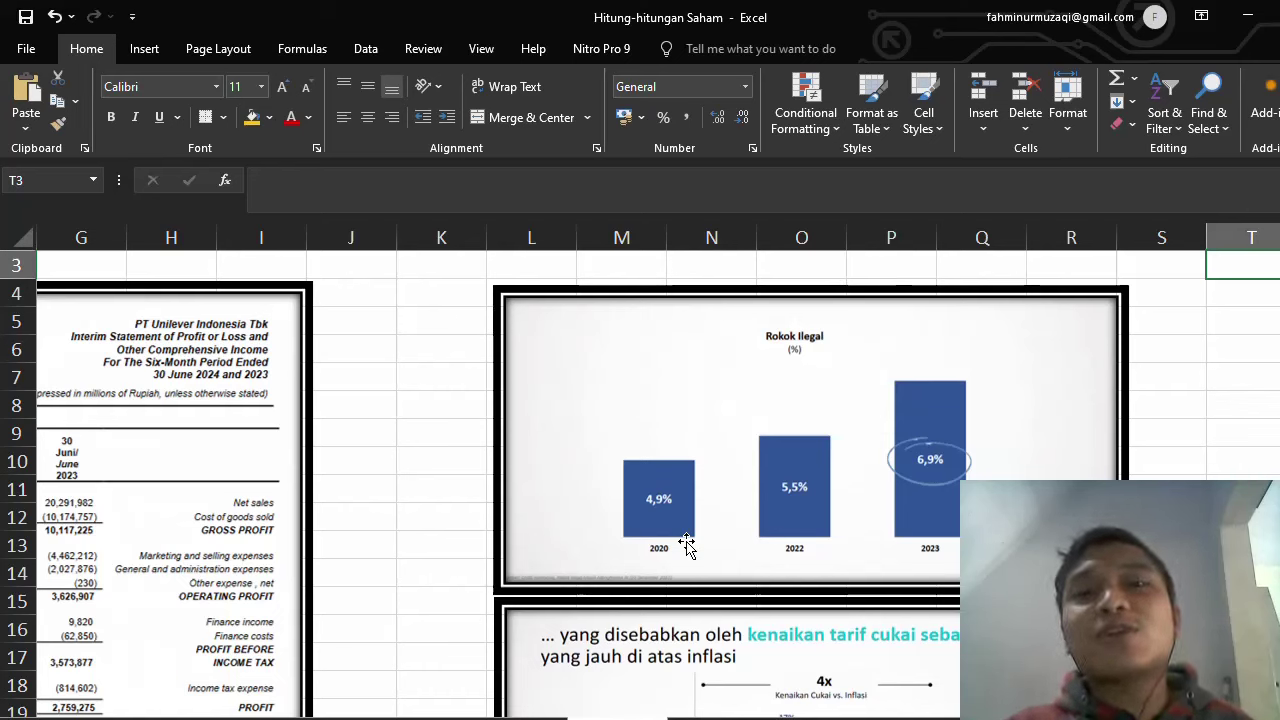
- Examine the Sampoerna chart comparing excise tariff increases with inflation from 2017 to 2024
key("Down")
key("Down")
key("Down")
key("Down")
key("Down")
key("Down")
key("Down")
key("Down")
key("Down")
key("Down")
key("Down")
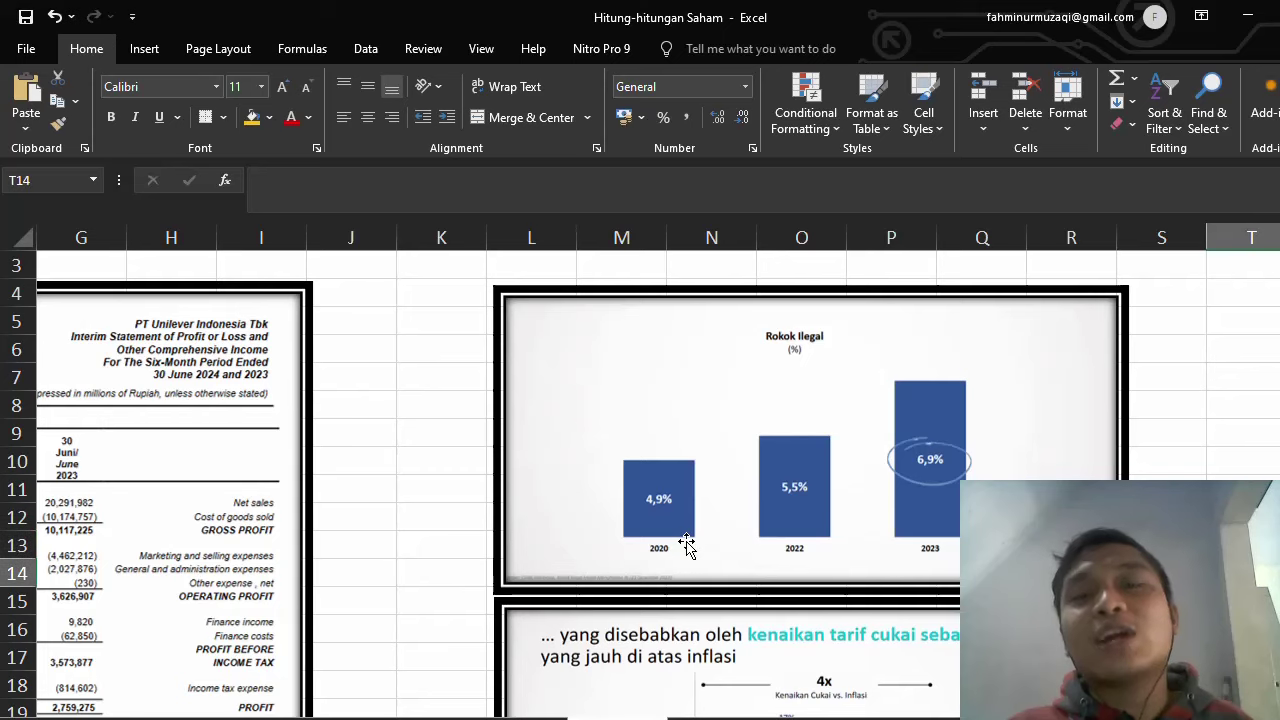
key("Down")
key("Down")
key("Down")
key("Down")
key("Down")
key("Down")
key("Down")
key("Down")
key("Down")
key("Down")
key("Down")
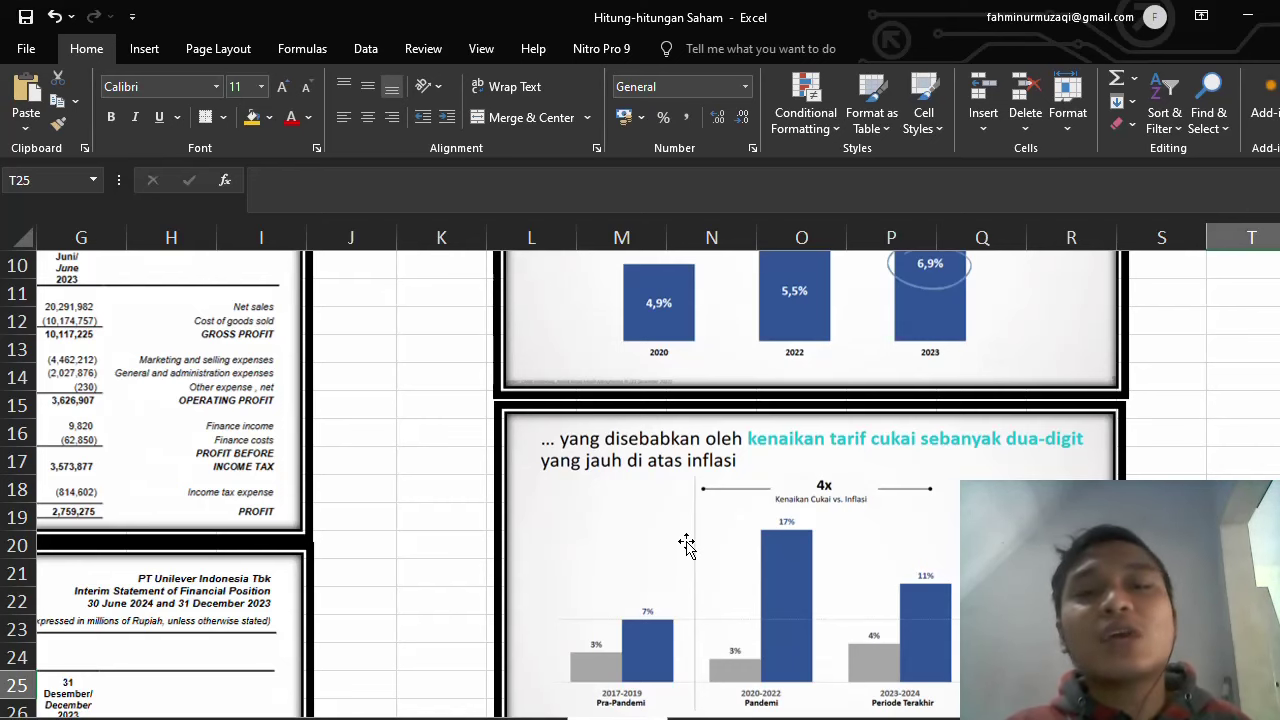
key("Down")
key("Down")
key("Down")
key("Down")
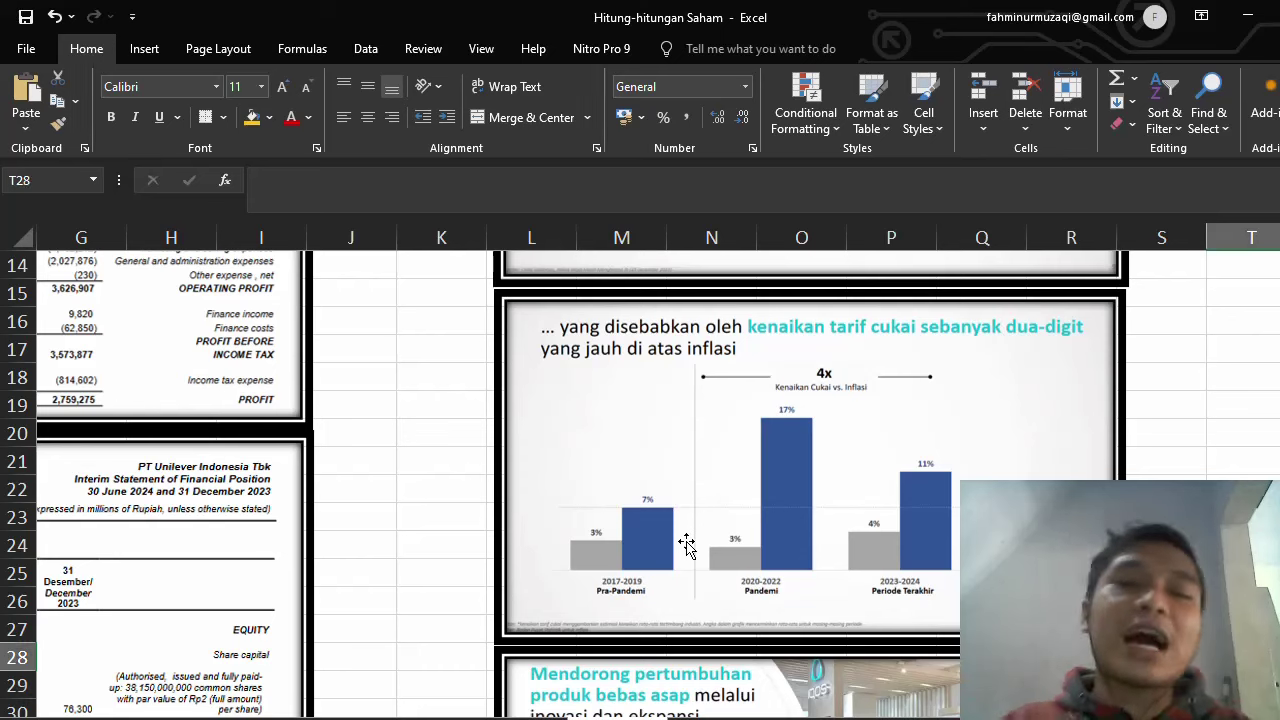
- Note 49T, 33T and >60% in cells K18 to K20 beside the excise tariff chart
left_click(405, 365)
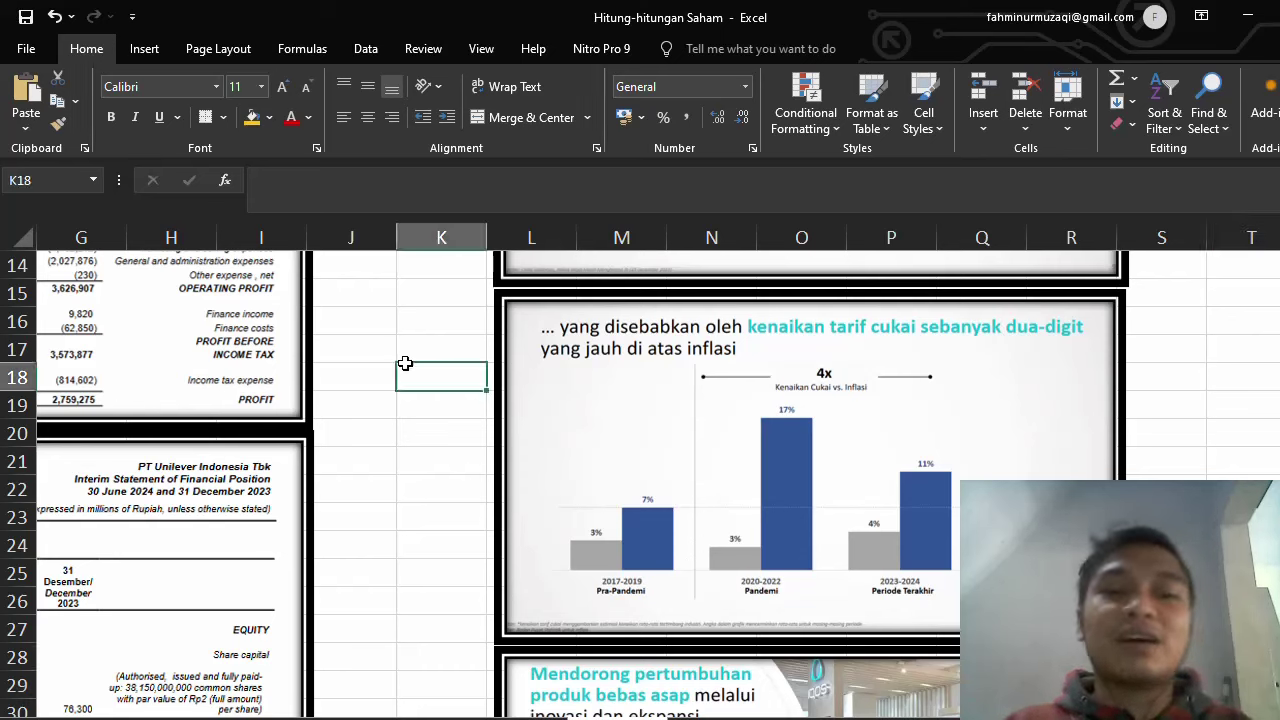
type("49T")
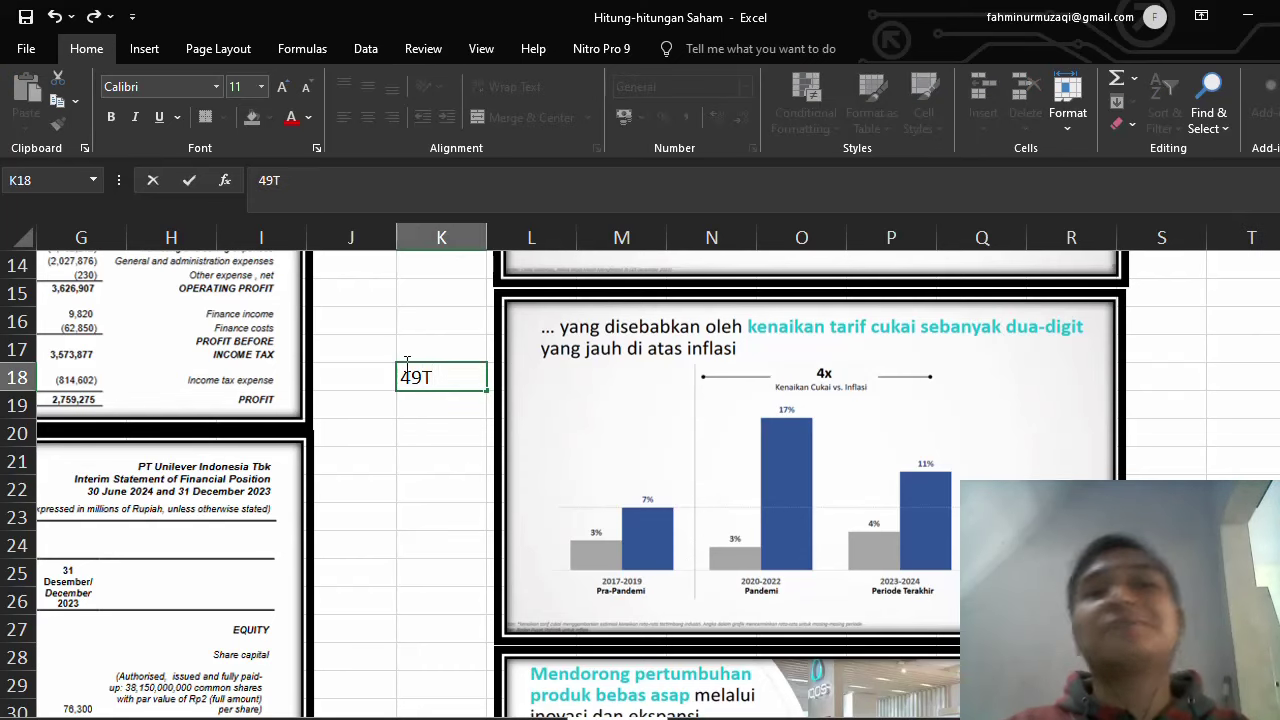
key("Return")
type("33")
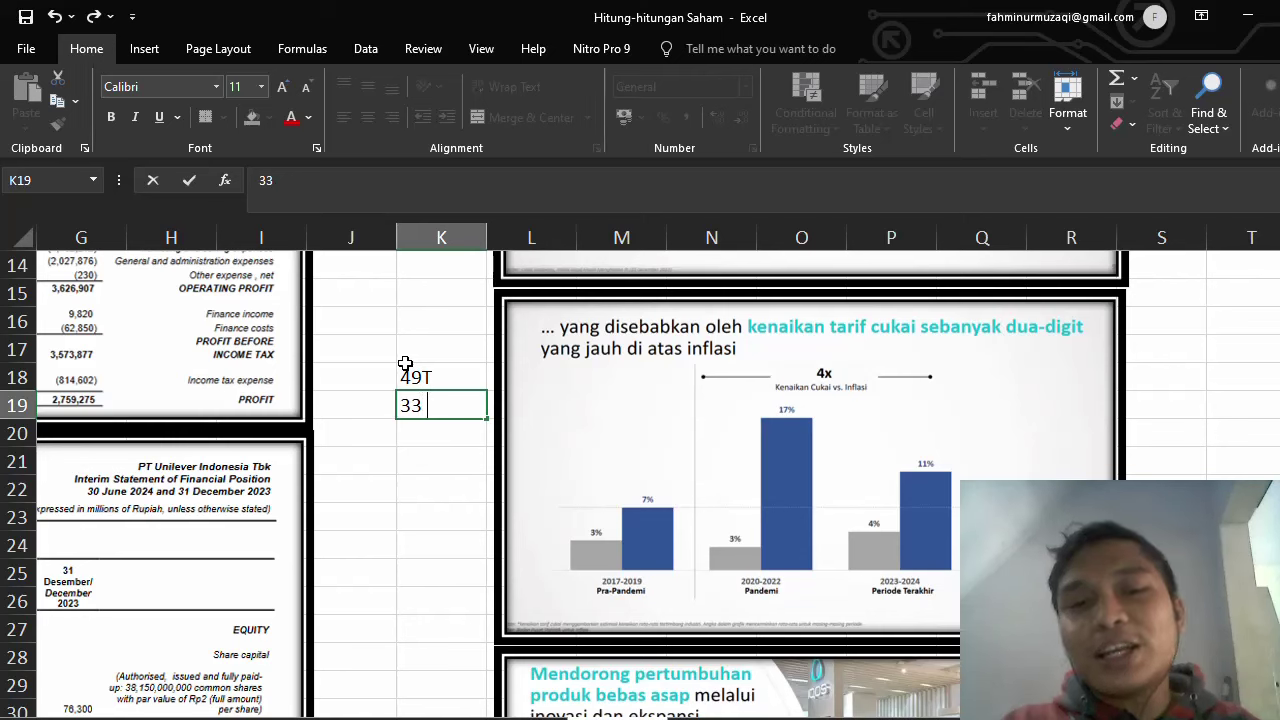
key("BackSpace")
type("T")
key("Return")
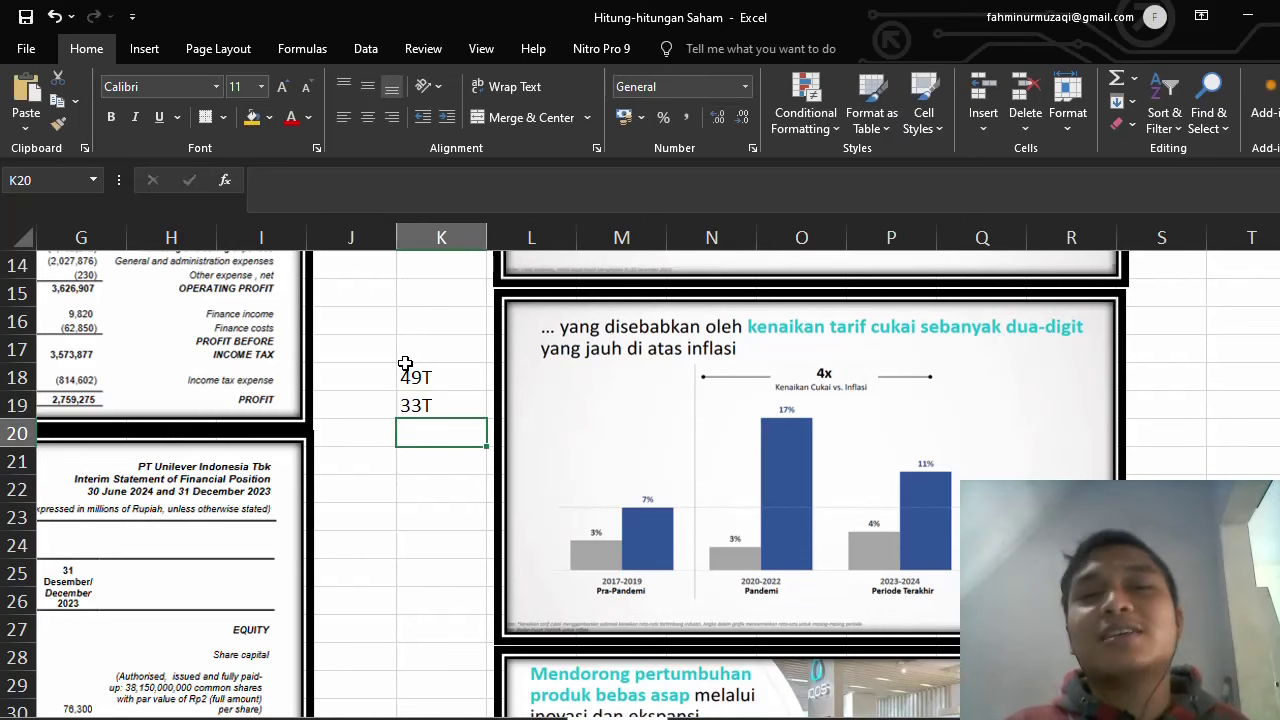
key("Up")
key("Down")
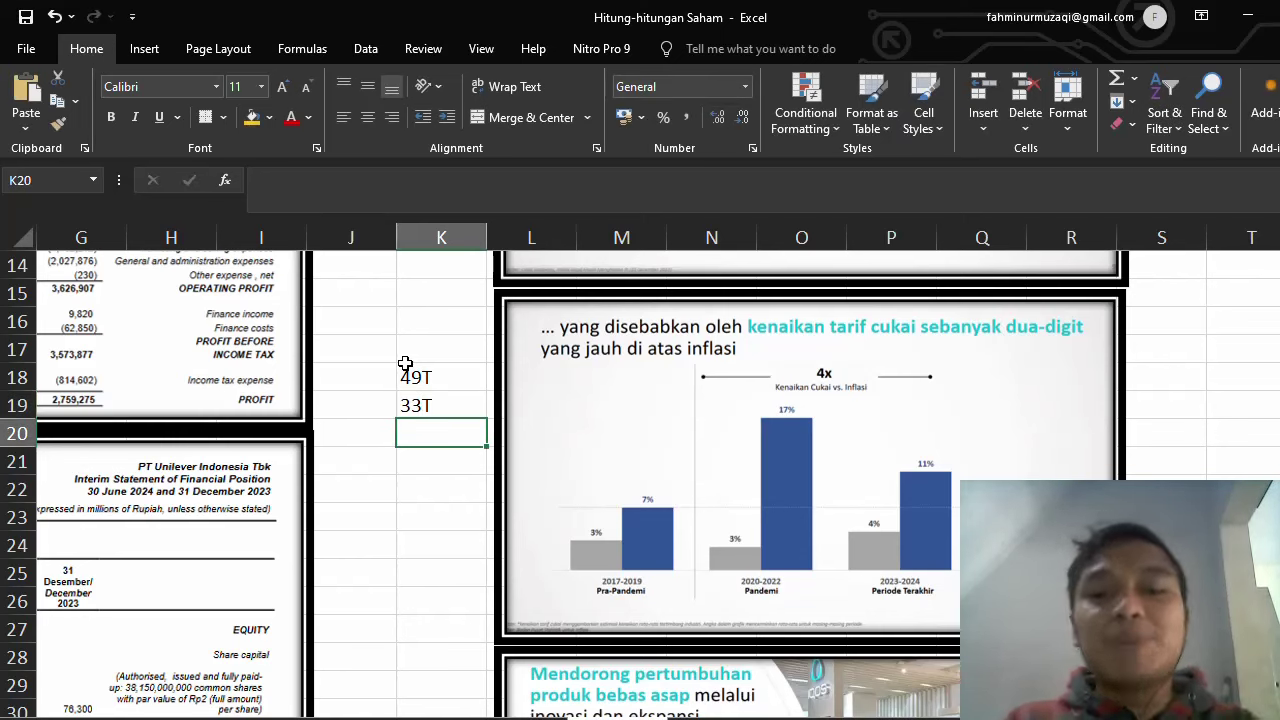
type(">60%")
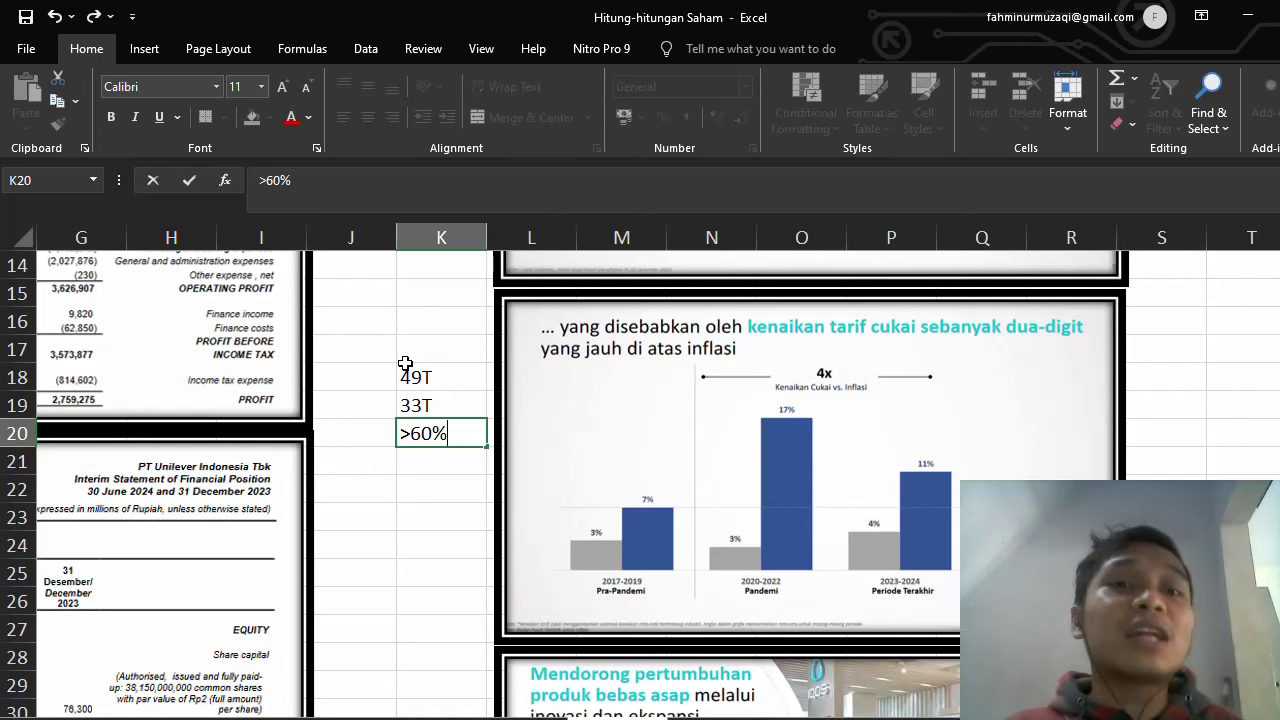
key("Return")
- Examine the Sampoerna interim profit and loss statement, focusing on net revenues and cost of goods sold
key("Down")
key("Down")
key("Down")
key("Down")
key("Down")
key("Down")
key("Down")
key("Down")
key("Down")
key("Down")
key("Down")
key("Down")
key("Down")
key("Down")
key("Down")
key("Down")
key("Down")
key("Down")
key("Down")
key("Down")
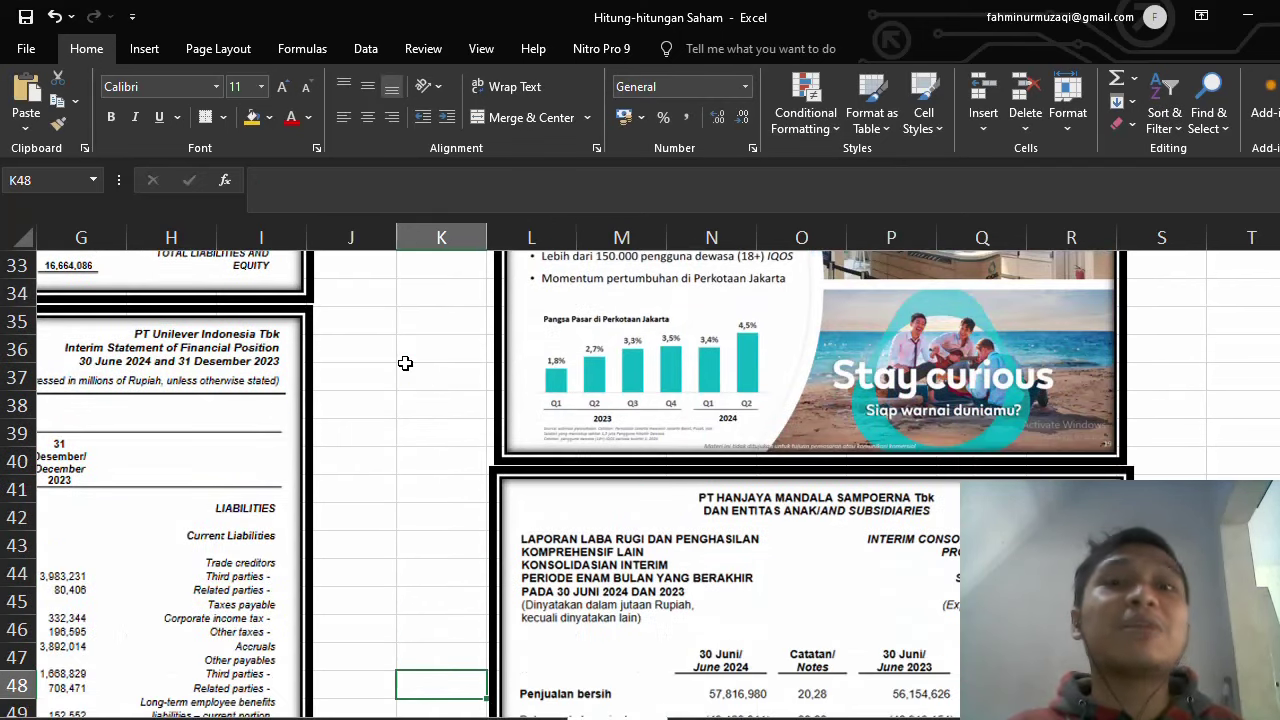
key("Down")
key("Down")
key("Down")
key("Down")
key("Down")
key("Down")
key("Down")
key("Down")
key("Down")
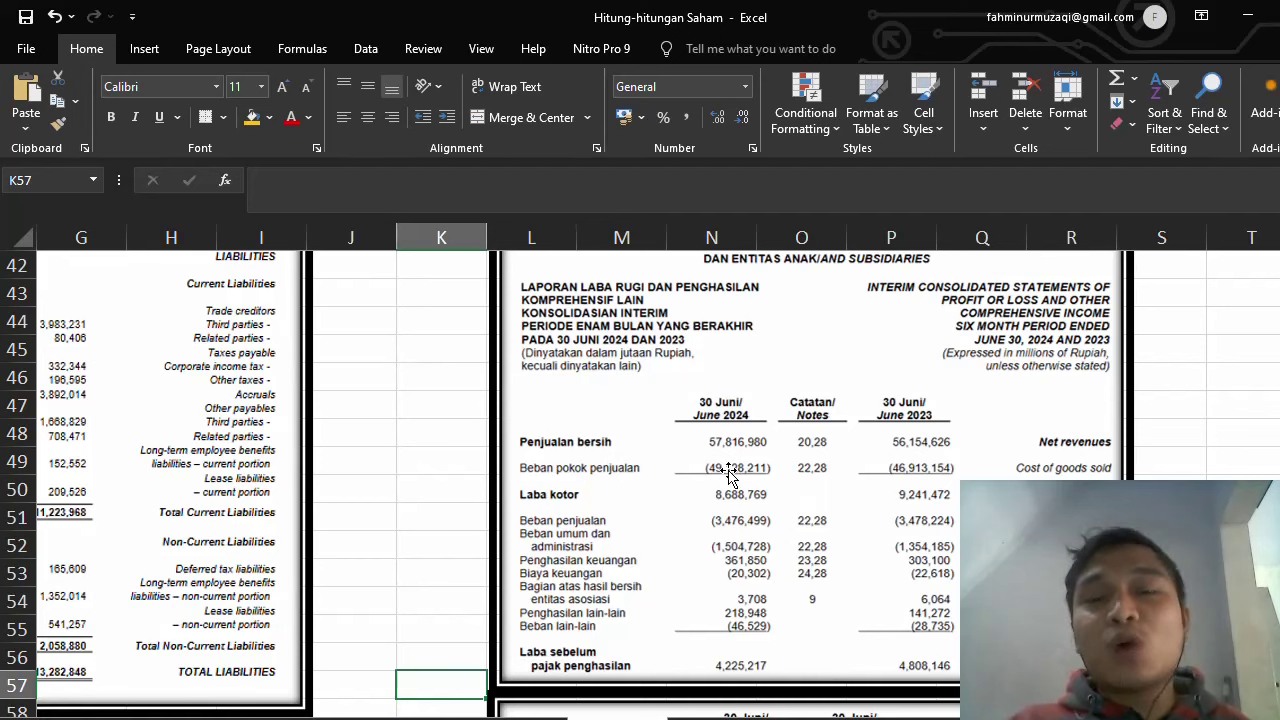
key("Down")
key("Down")
key("Down")
key("Down")
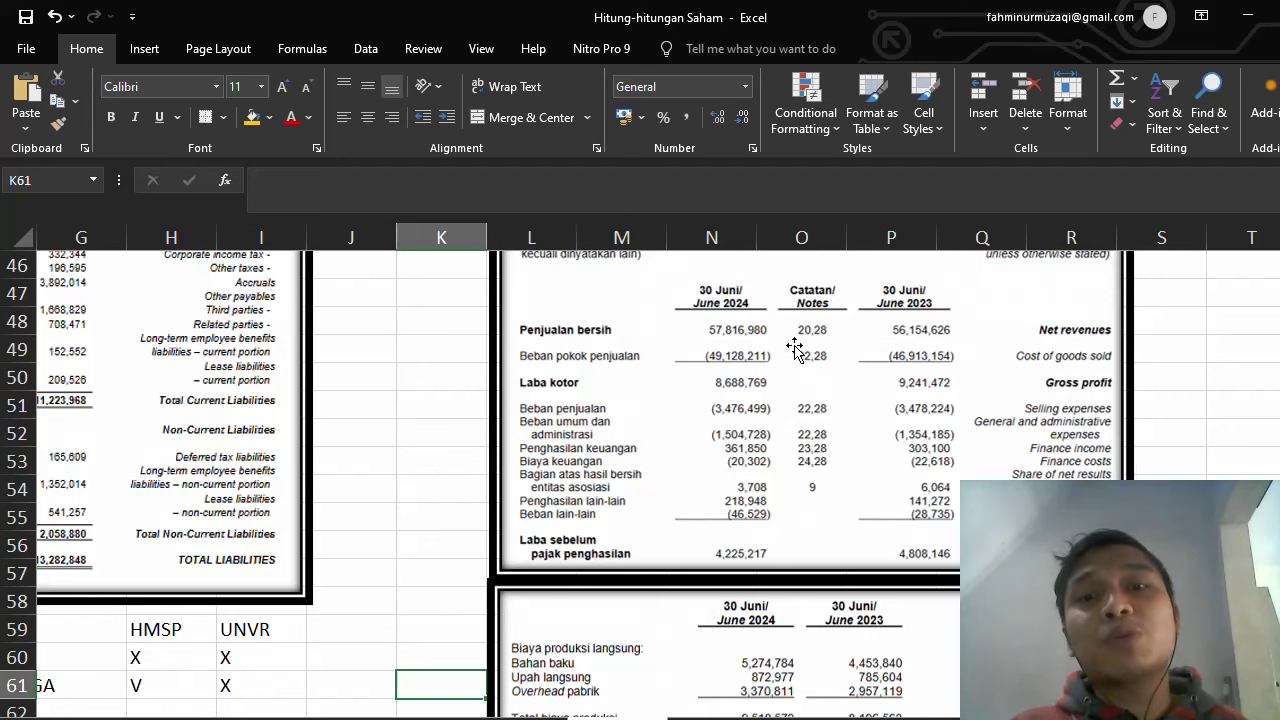
- Examine the Sampoerna cost of goods sold breakdown, including total production costs and excise tax
key("Down")
key("Down")
key("Down")
key("Down")
key("Down")
key("Down")
key("Down")
key("Down")
key("Down")
key("Down")
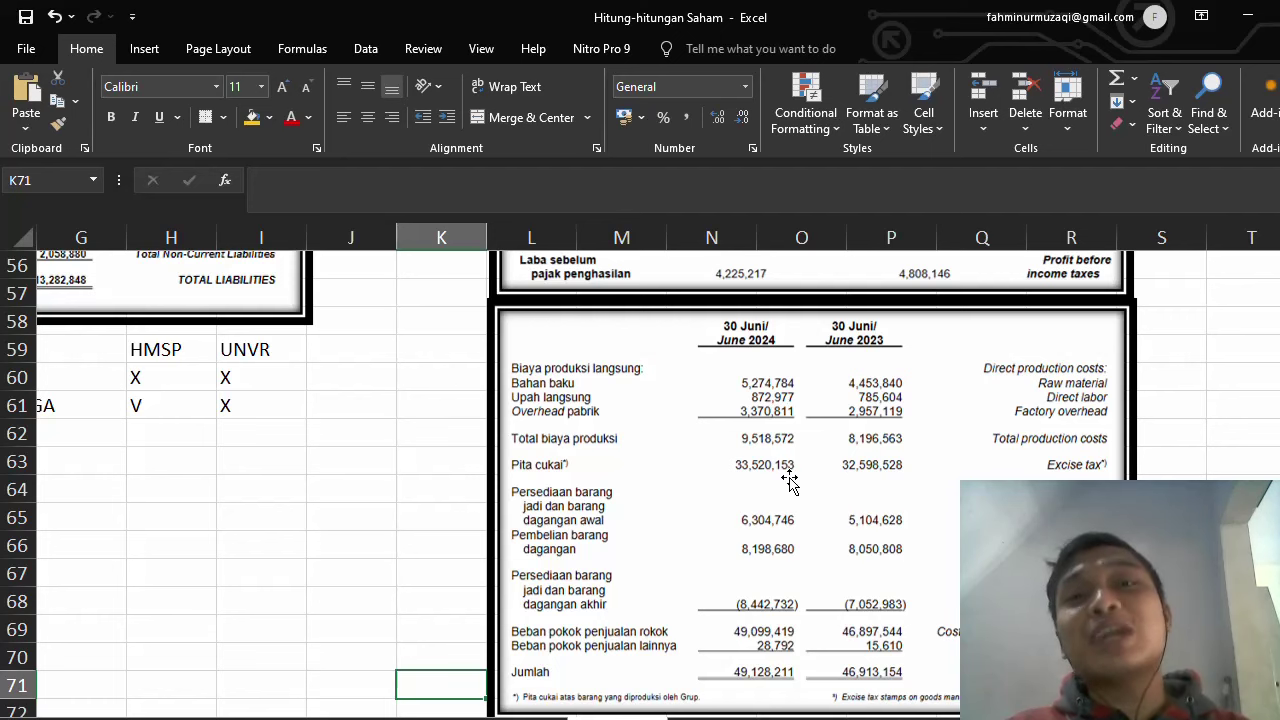
- Review the Sampoerna June 2024 and 2023 profit and loss statement from net revenues down to profit before income taxes
key("Up")
key("Up")
key("Up")
key("Up")
key("Up")
key("Up")
key("Up")
key("Up")
key("Up")
key("Up")
key("Up")
key("Up")
key("Up")
key("Up")
key("Up")
key("Up")
key("Up")
key("Up")
key("Up")
key("Up")
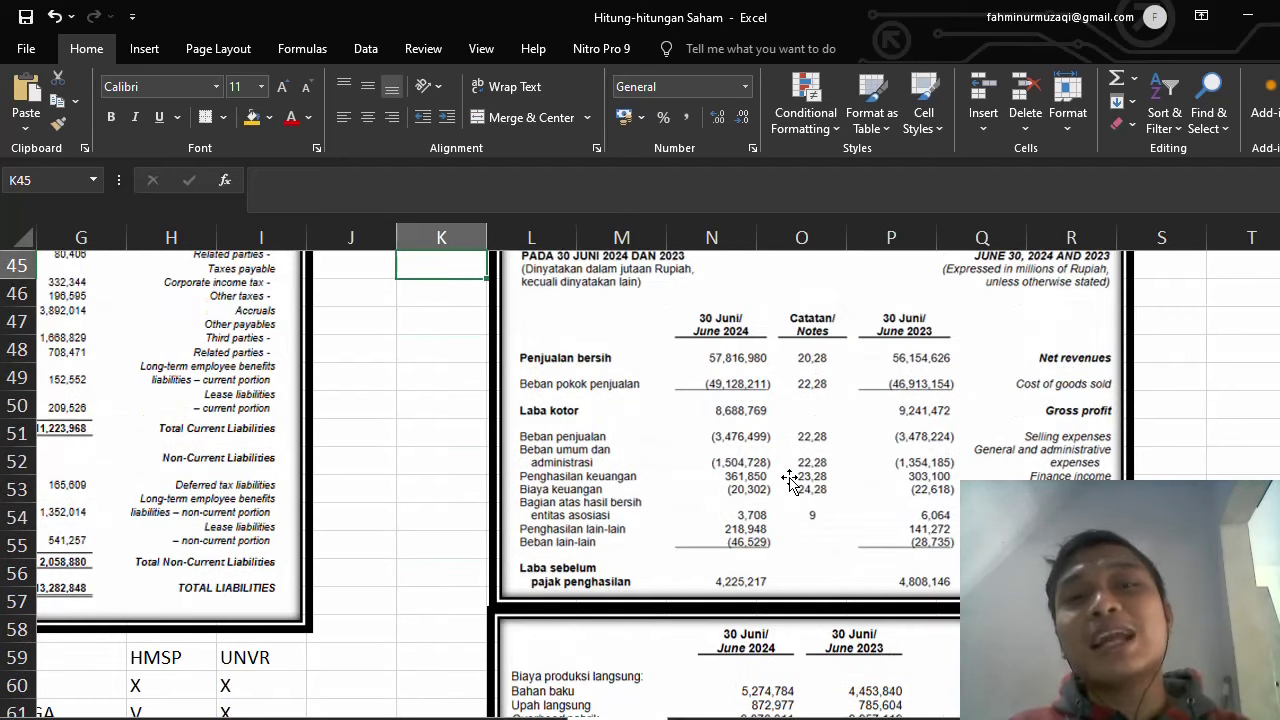
- Compare the excise tax with total production costs in the Sampoerna cost of goods sold breakdown
key("Down")
key("Down")
key("Down")
key("Down")
key("Down")
key("Down")
key("Down")
key("Down")
key("Down")
key("Down")
key("Down")
key("Down")
key("Down")
key("Down")
key("Down")
key("Down")
key("Down")
key("Down")
key("Down")
key("Down")
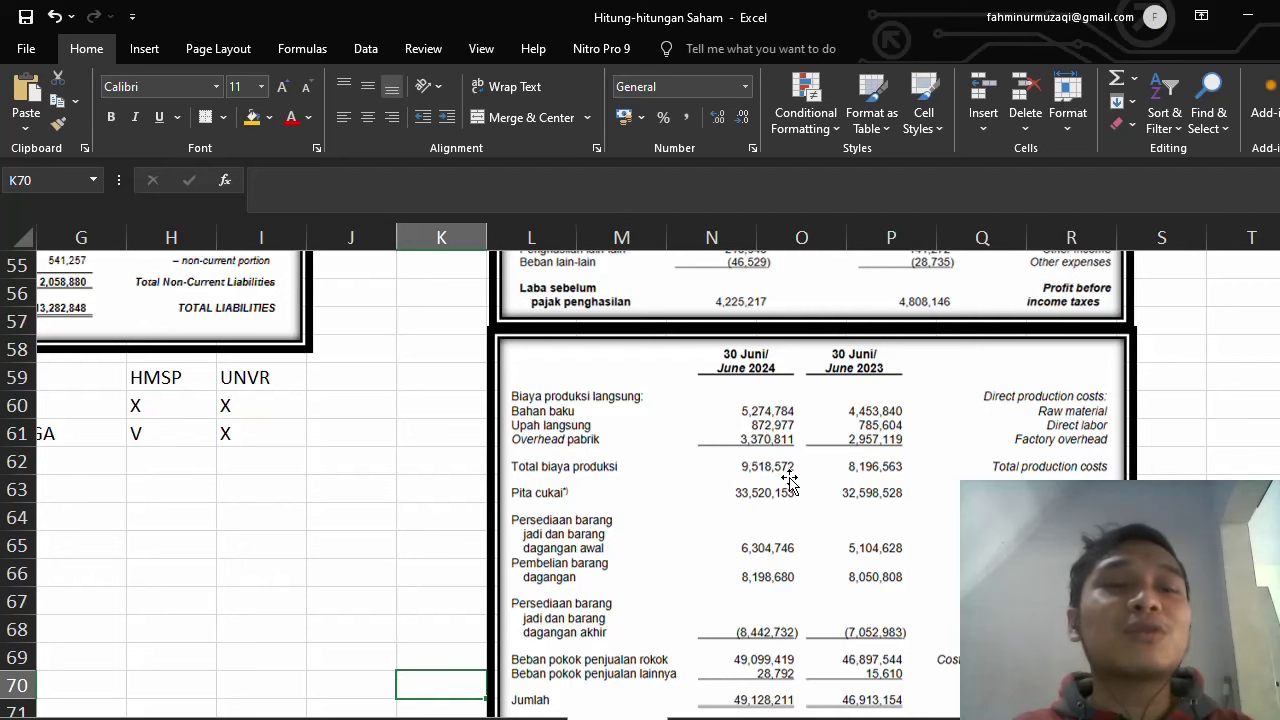
- Review the HMSP fundamentals score in the stock comparison table
key("Left")
key("Left")
key("Left")
key("Left")
key("Left")
key("Left")
key("Up")
key("Up")
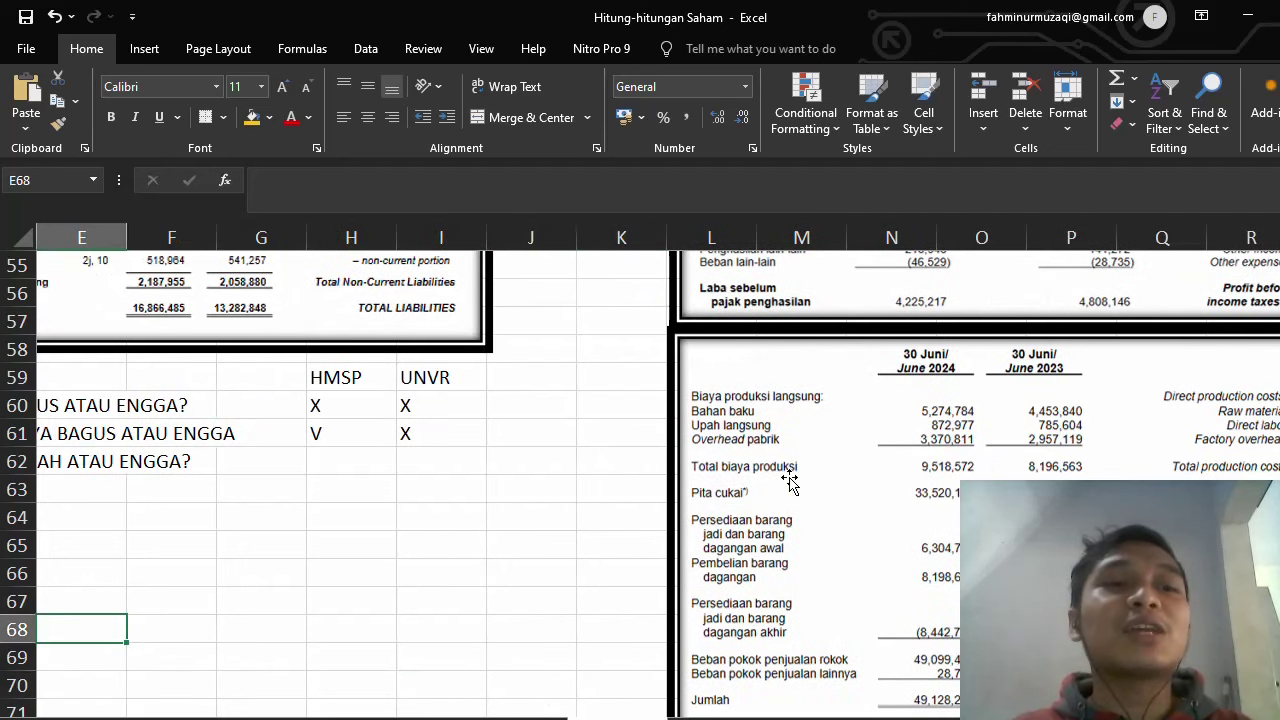
key("Up")
key("Up")
key("Up")
key("Up")
key("Up")
key("Up")
key("Up")
key("Right")
key("Right")
key("Right")
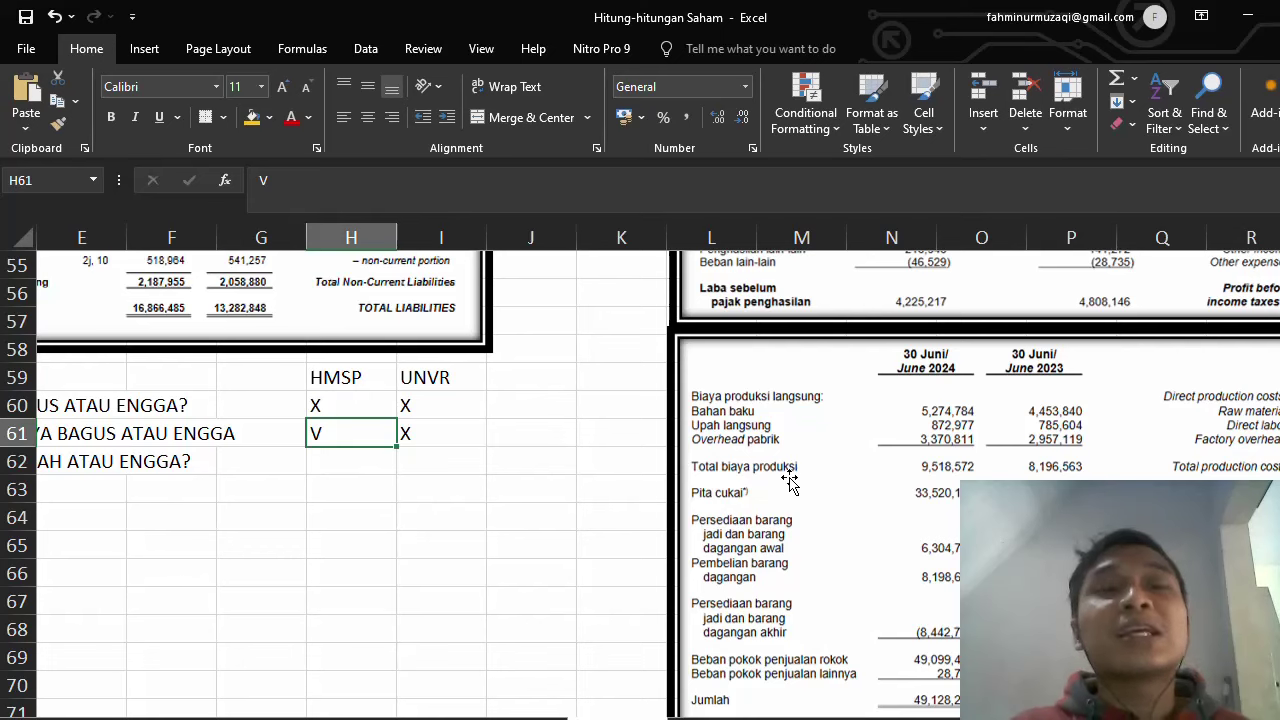
- Score the valuation question in row 62 with V for HMSP and X for UNVR
key("Down")
key("Left")
key("Left")
key("Left")
key("Left")
key("Left")
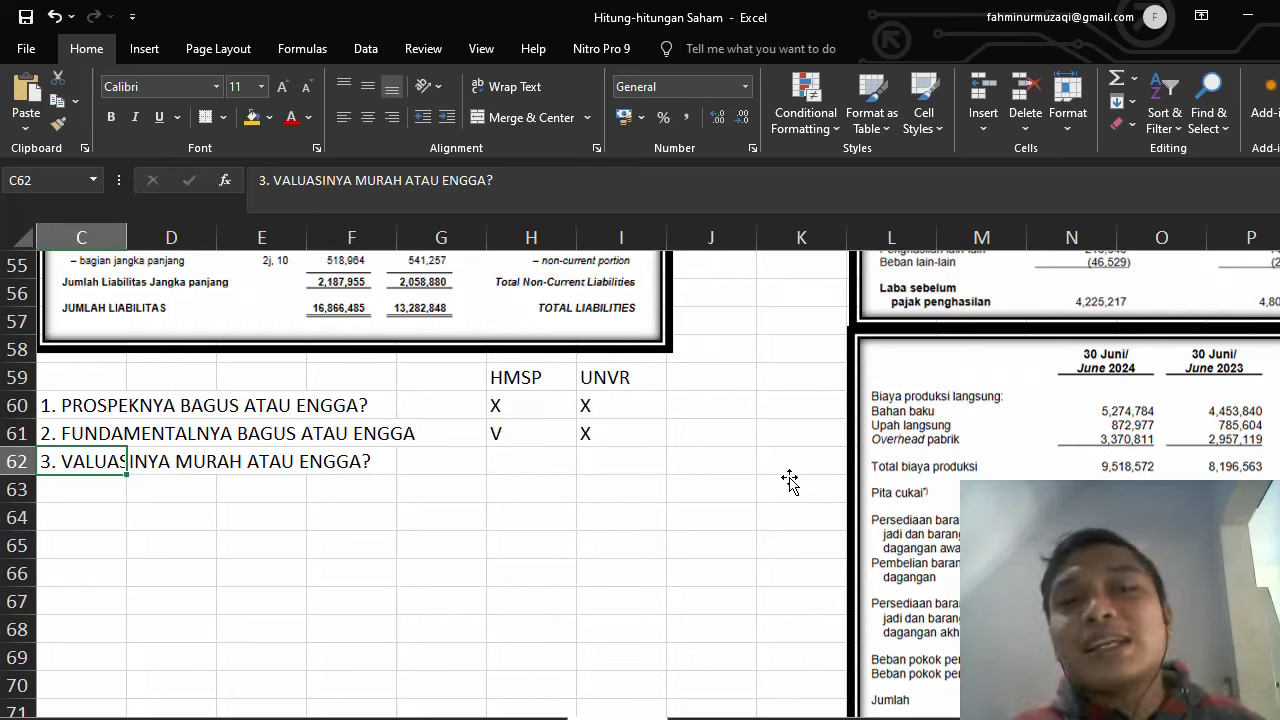
key("Right")
key("Right")
key("Right")
key("Right")
key("Right")
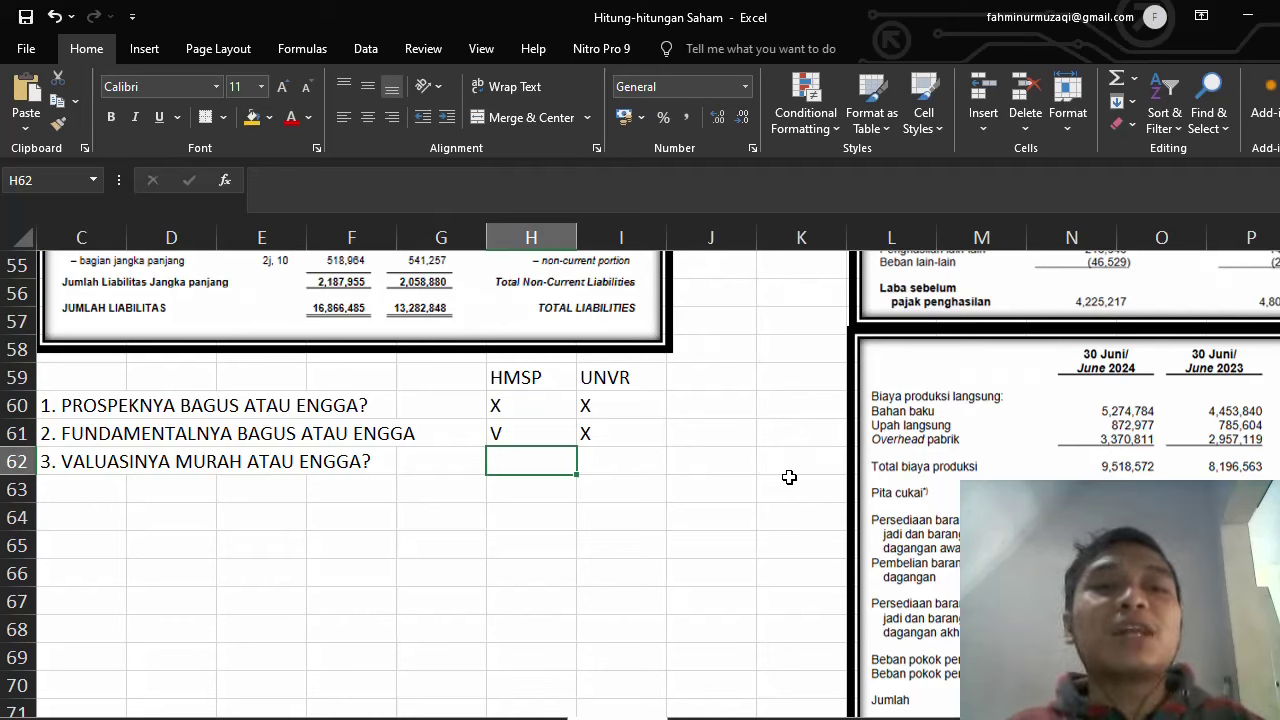
type("V")
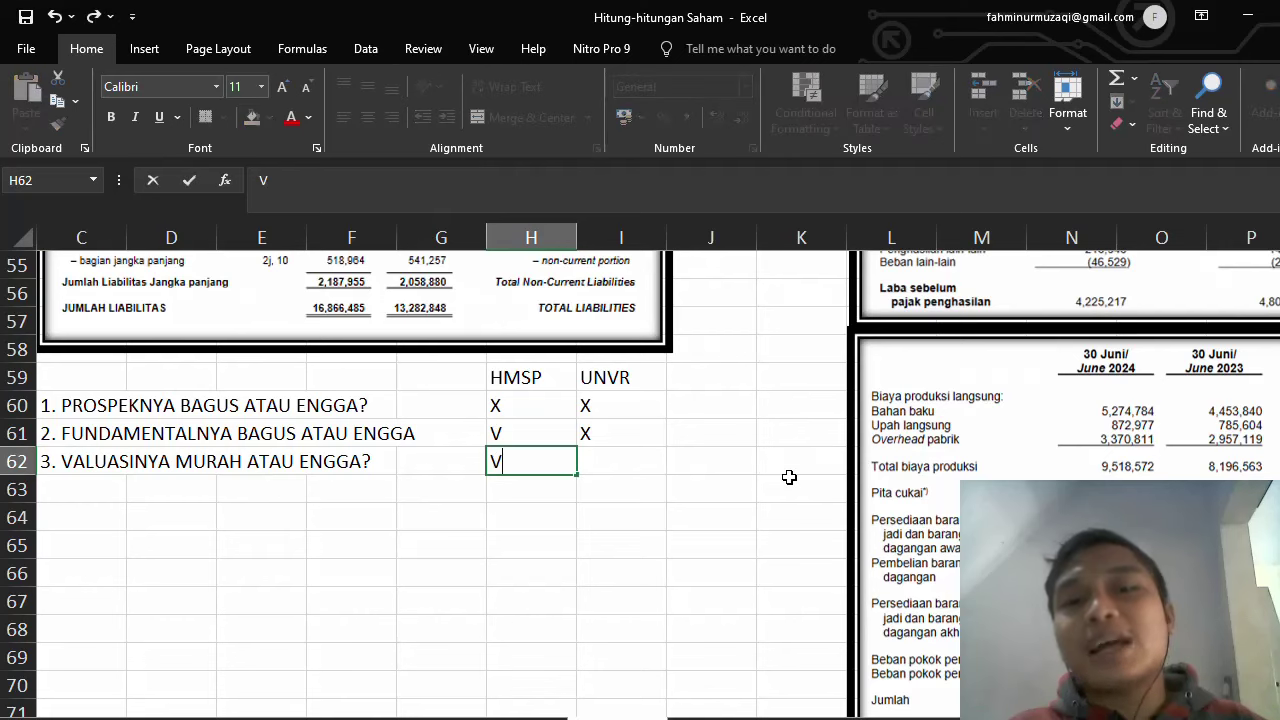
key("Tab")
type("X")
key("ctrl+Return")
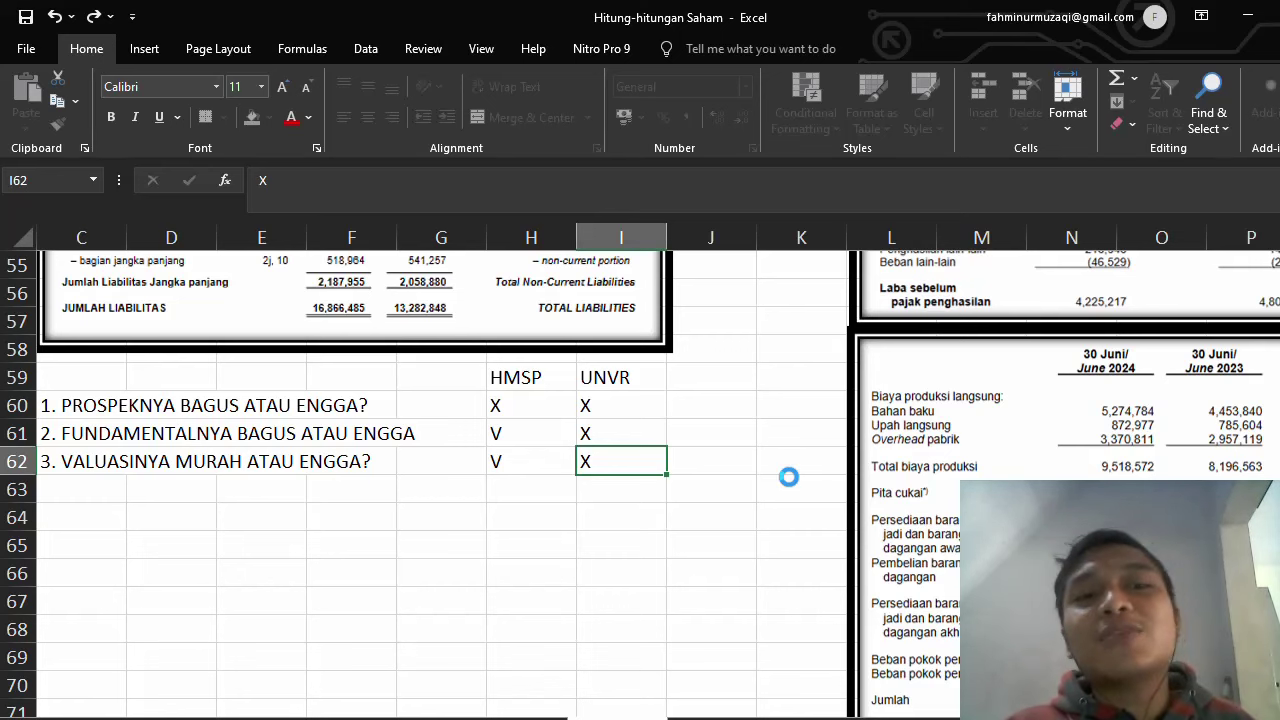
- Review the three comparison questions and enter BBCA in cell C64 below them
left_click(353, 463)
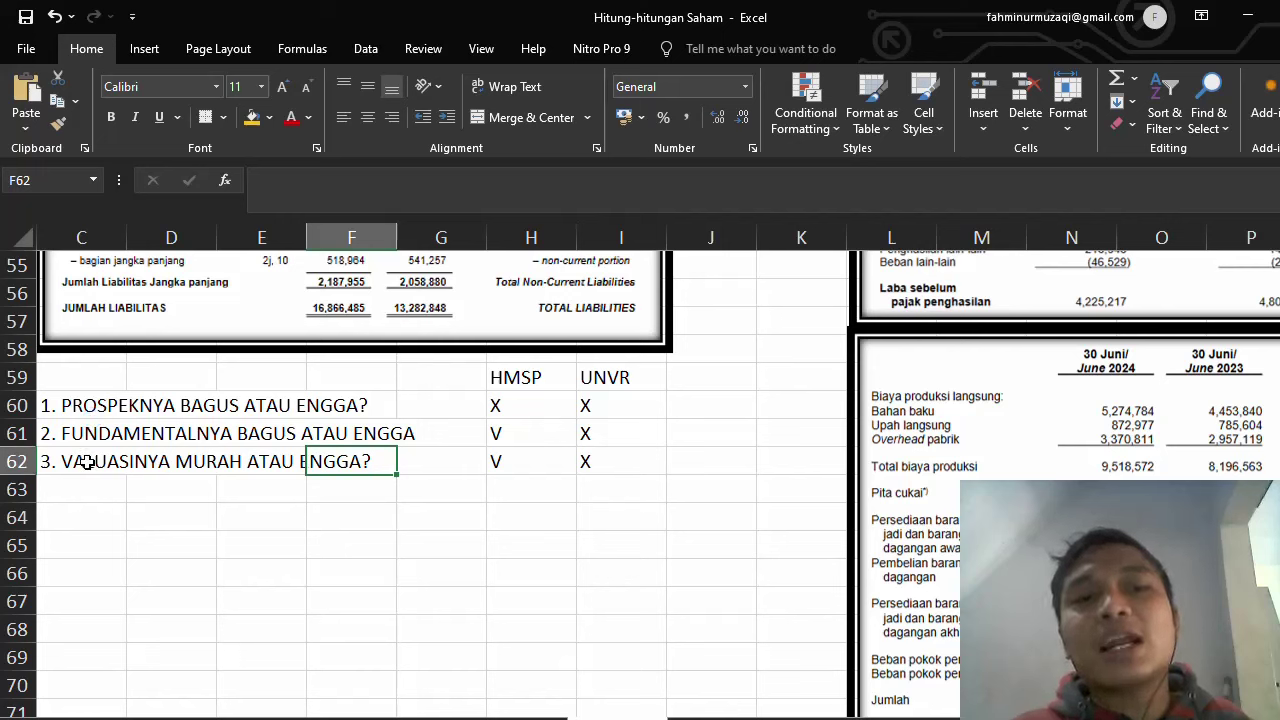
left_click(88, 462)
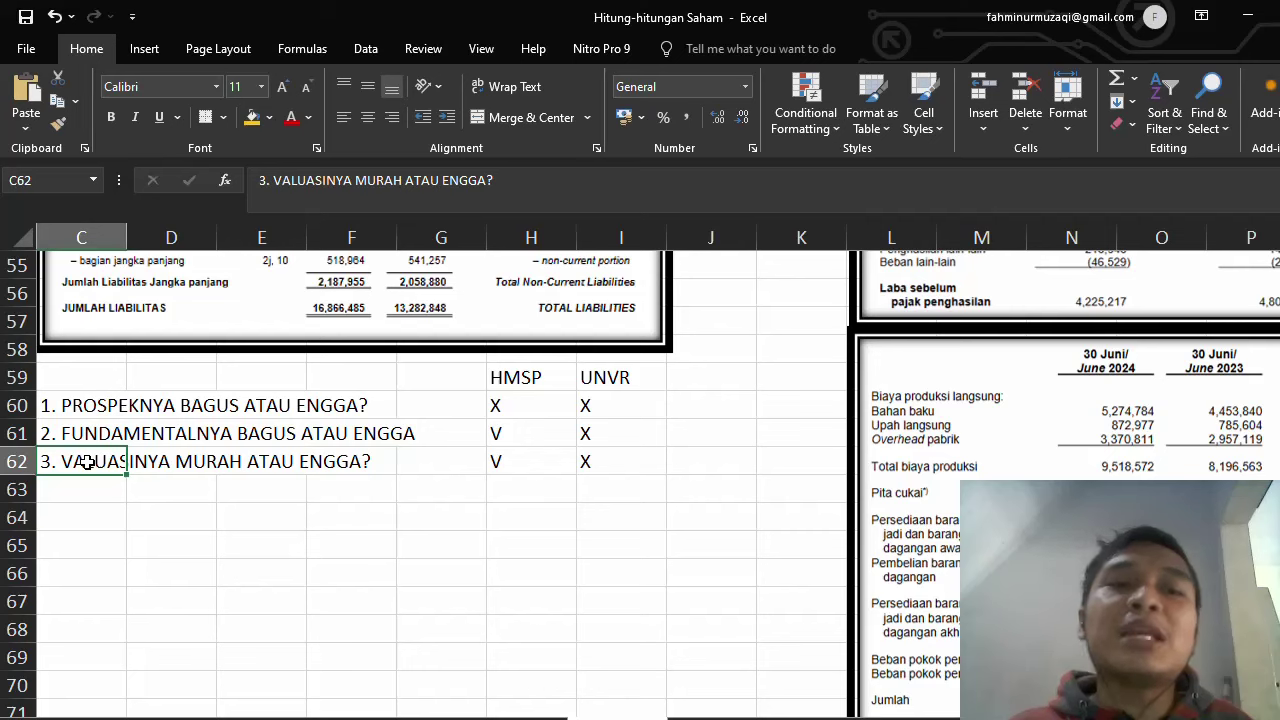
key("Up")
key("Up")
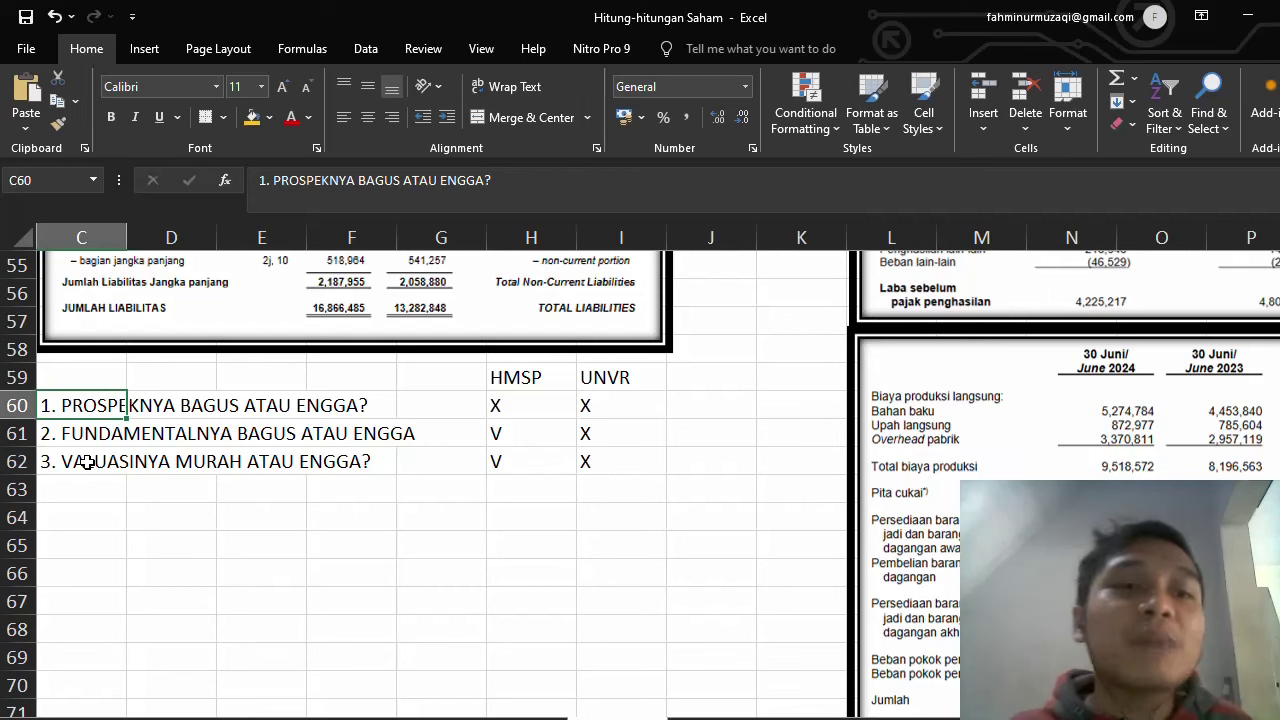
key("Down")
key("Down")
key("Down")
key("Down")
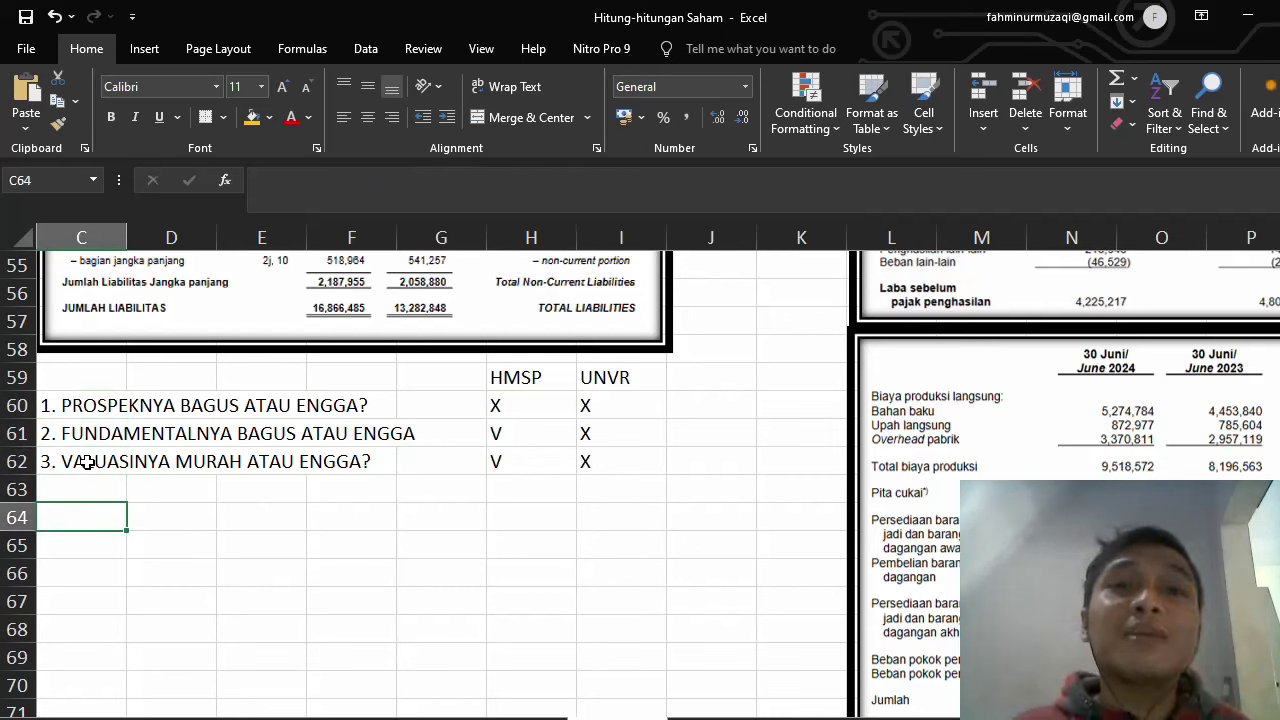
type("BBCA")
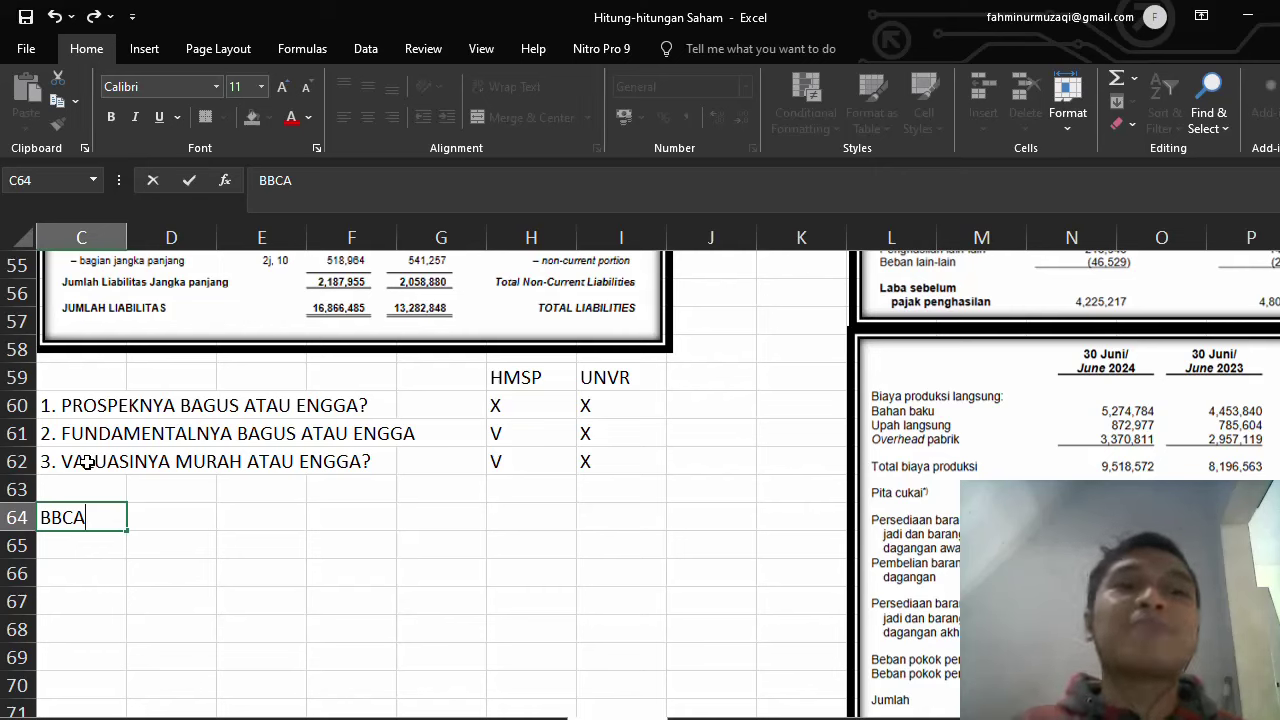
left_click(88, 462)
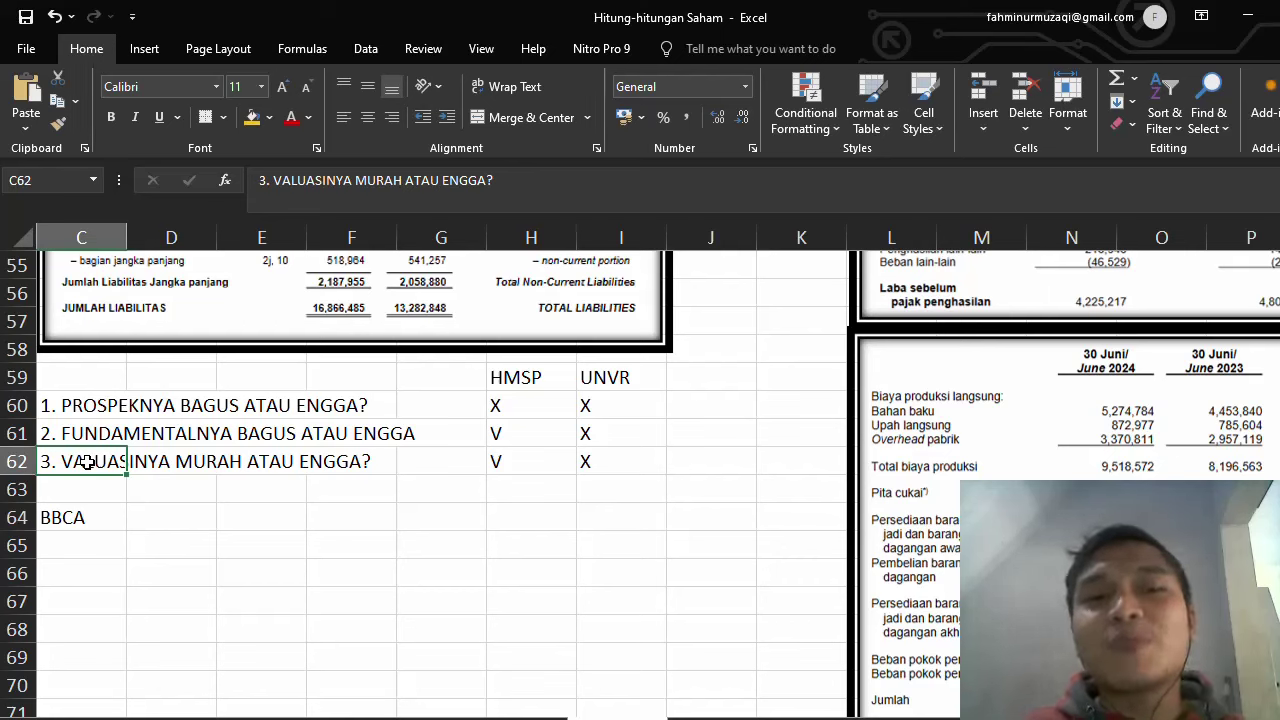
- Make the prospects question in cell C60 bold
left_click(70, 404)
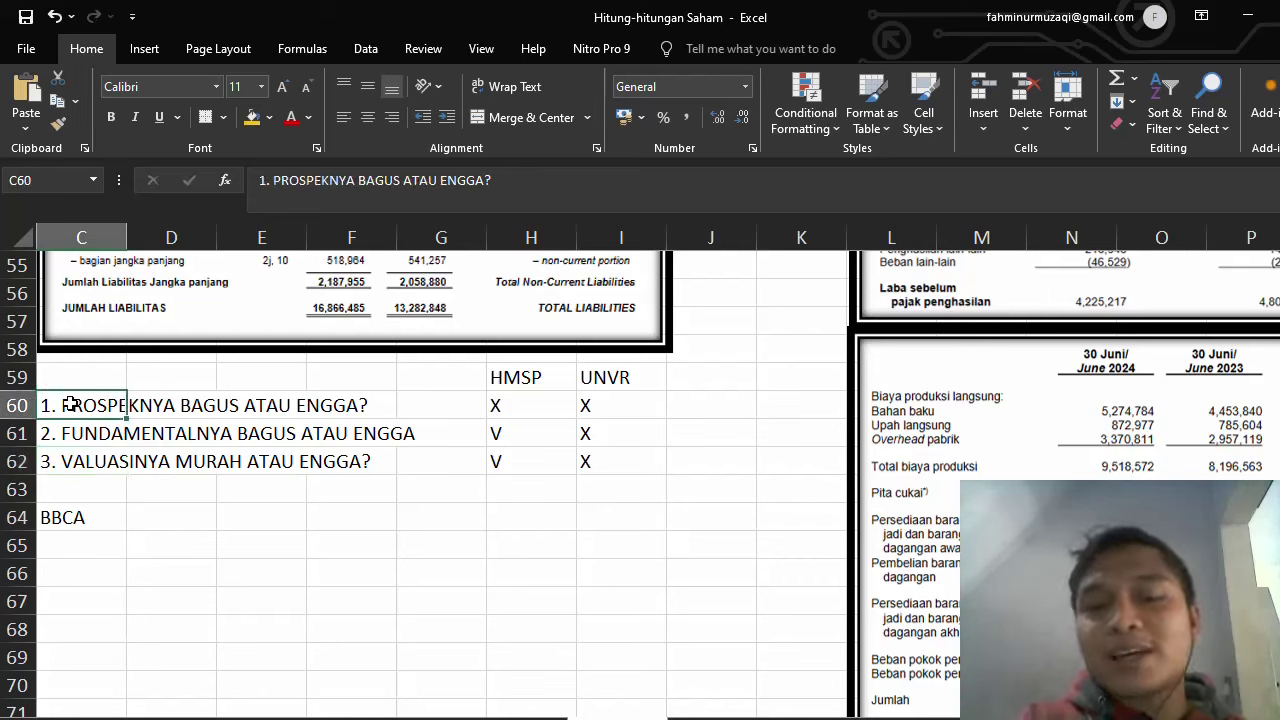
key("ctrl+b")
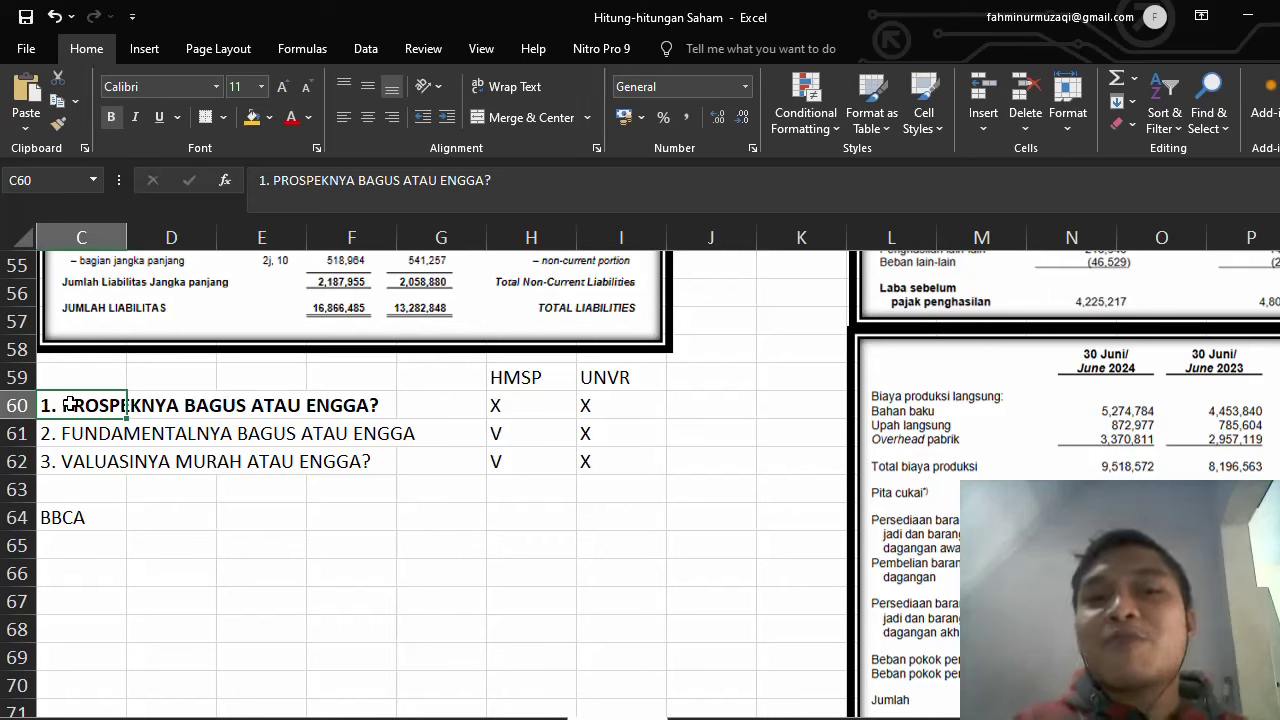
key("Down")
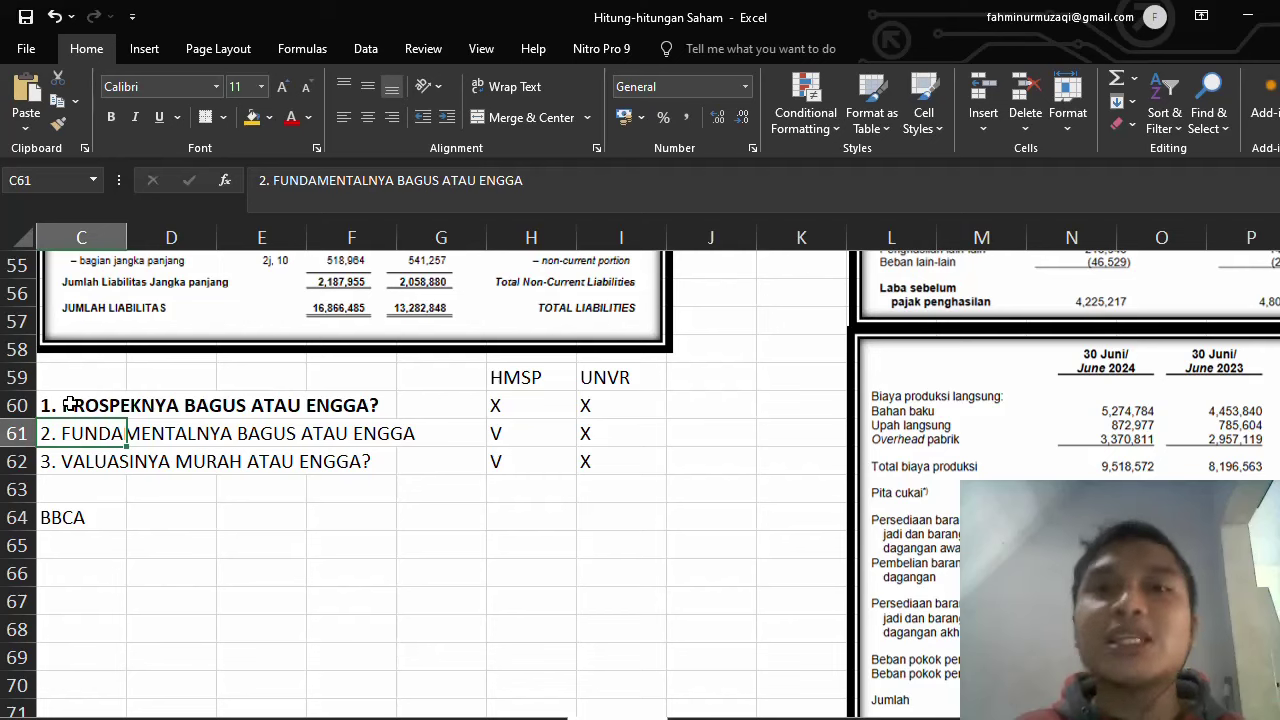
left_click(68, 404)
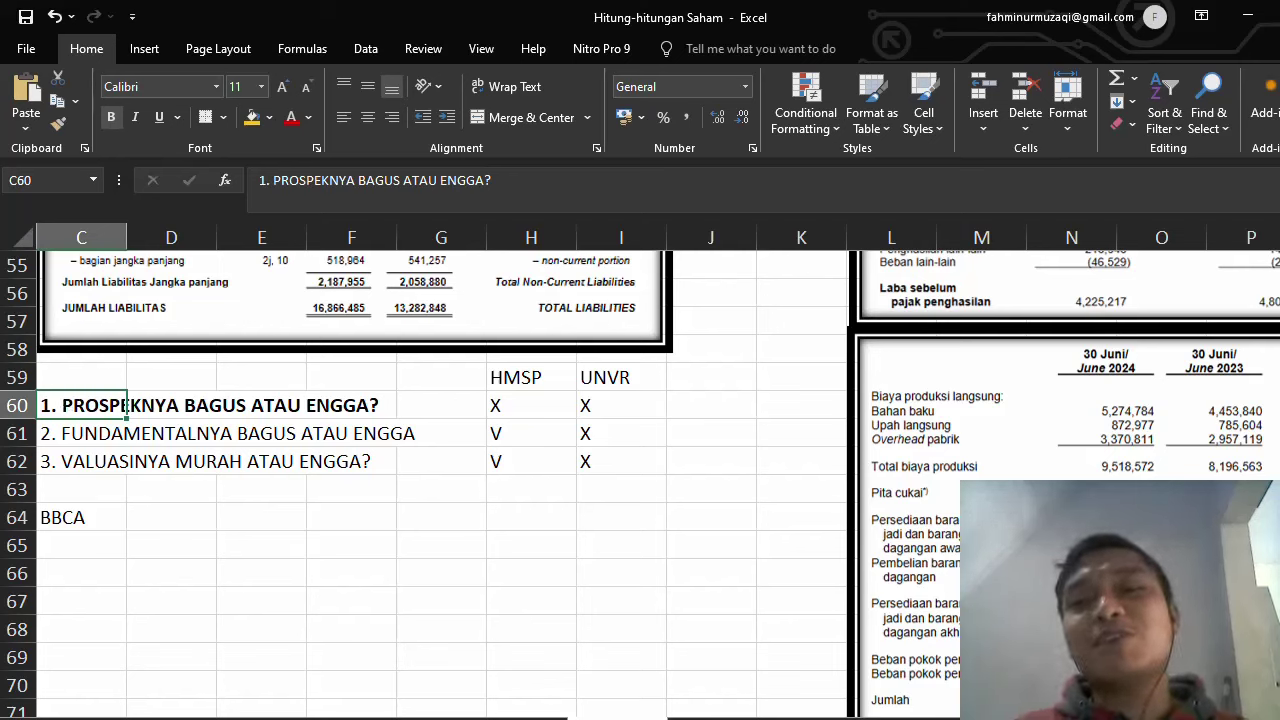
left_click(809, 532)
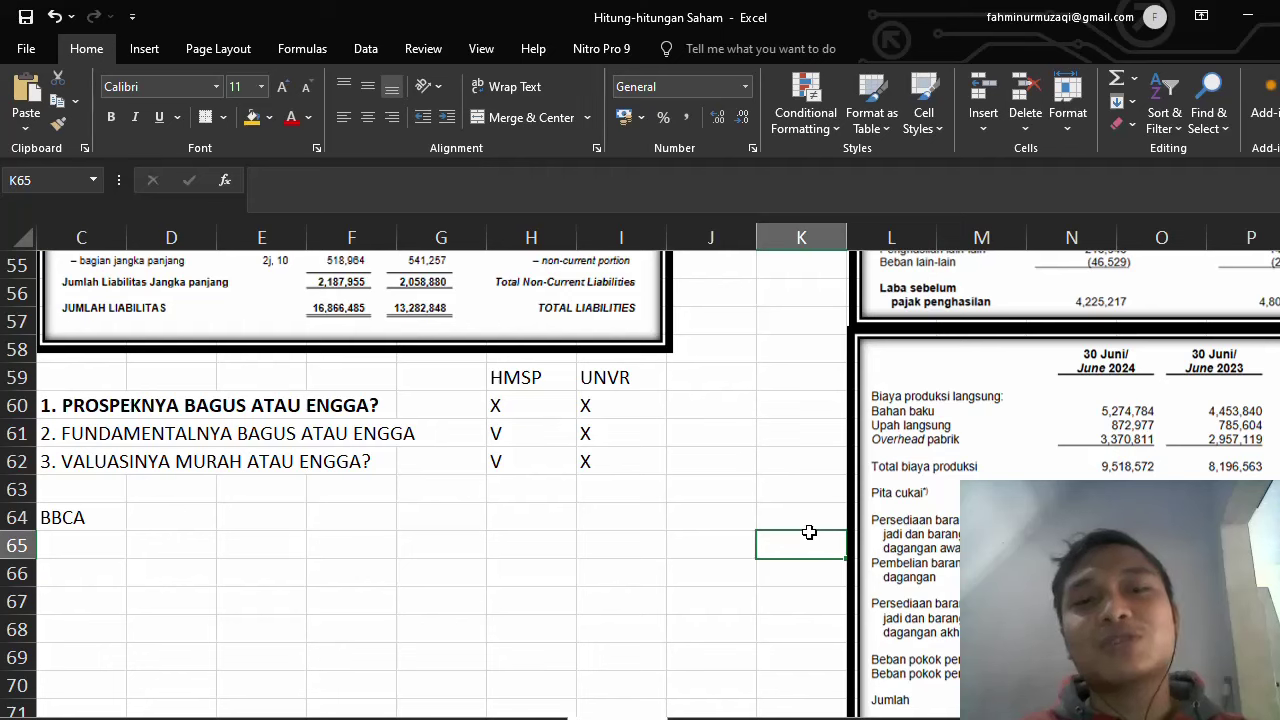